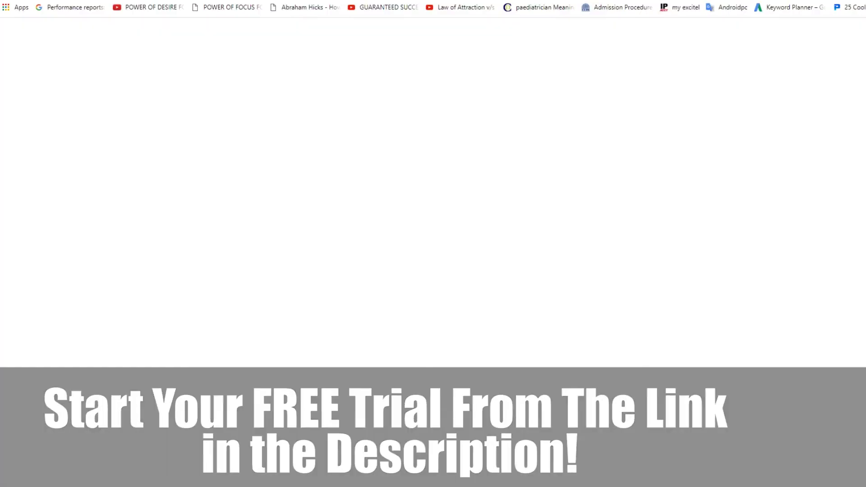
Step: Load the passiontorise.com Builderall review post and scroll through its feature descriptions
text(/)
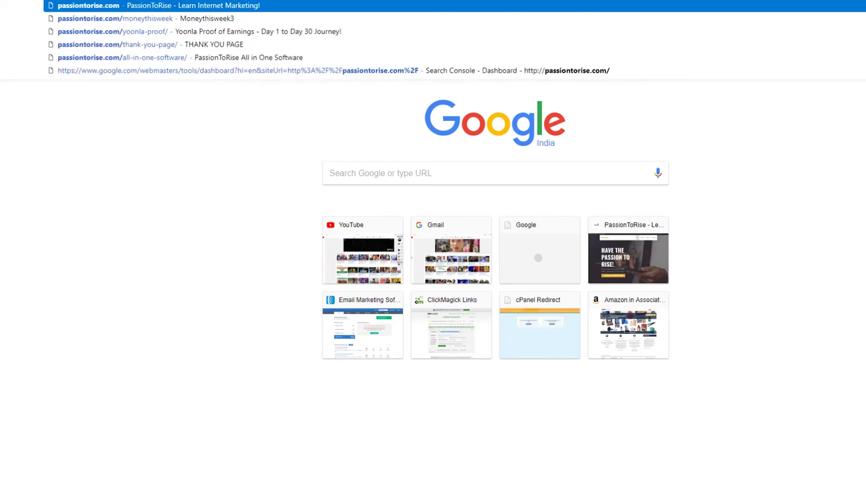
text(bui)
key(Down)
key(Down)
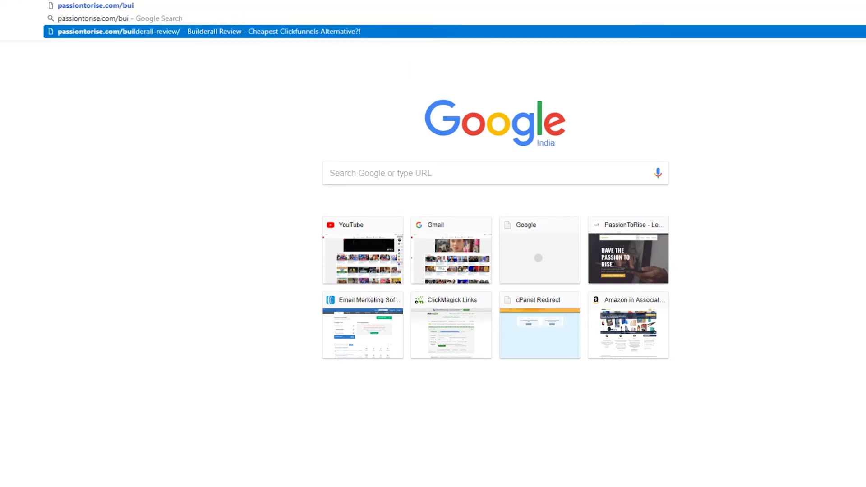
key(Return)
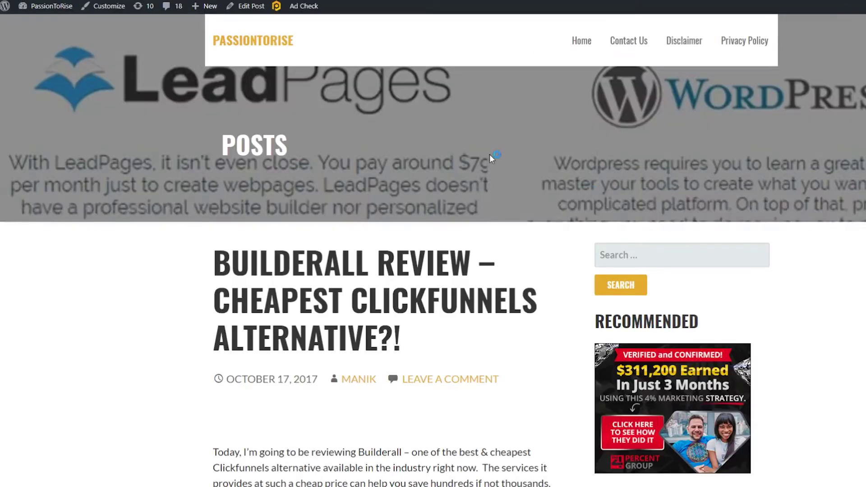
scroll(495, 155, down, 5)
scroll(455, 264, up, 4)
scroll(377, 217, down, 5)
scroll(378, 219, down, 5)
scroll(379, 220, down, 4)
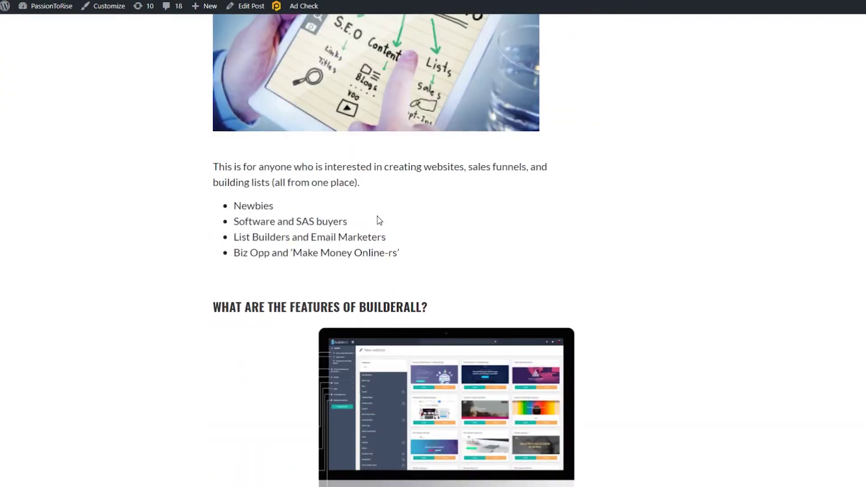
scroll(378, 220, down, 5)
scroll(378, 220, down, 4)
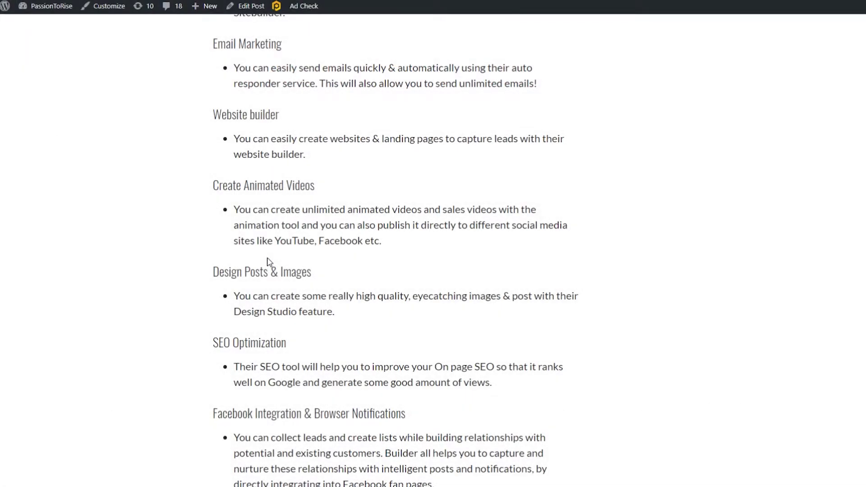
scroll(268, 262, up, 3)
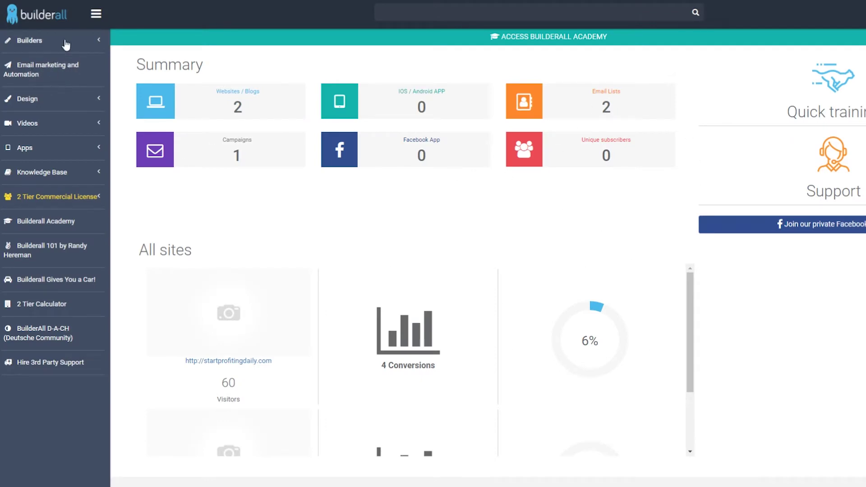
Step: Start a new Drag n Drop Site Builder website filtered to Optin > Email Optin templates
click(94, 40)
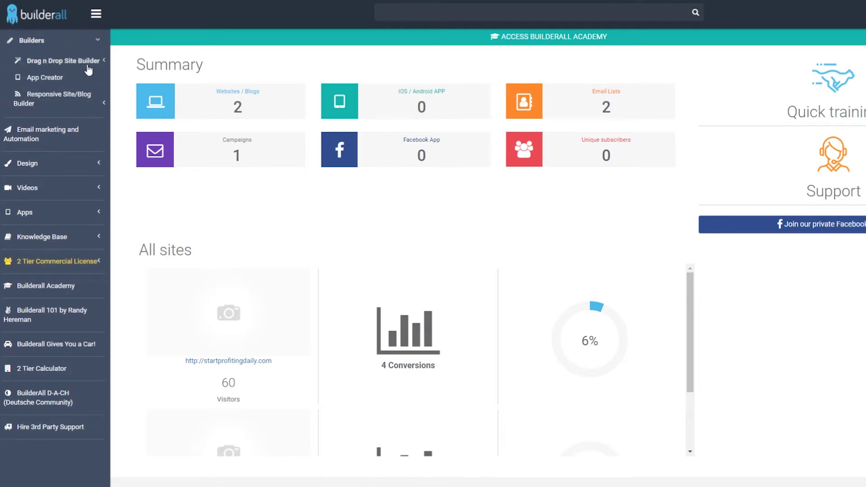
click(100, 63)
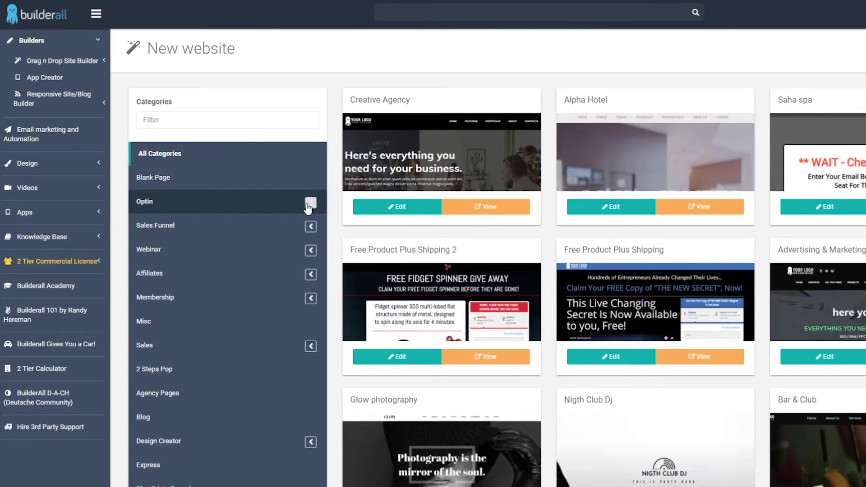
click(309, 202)
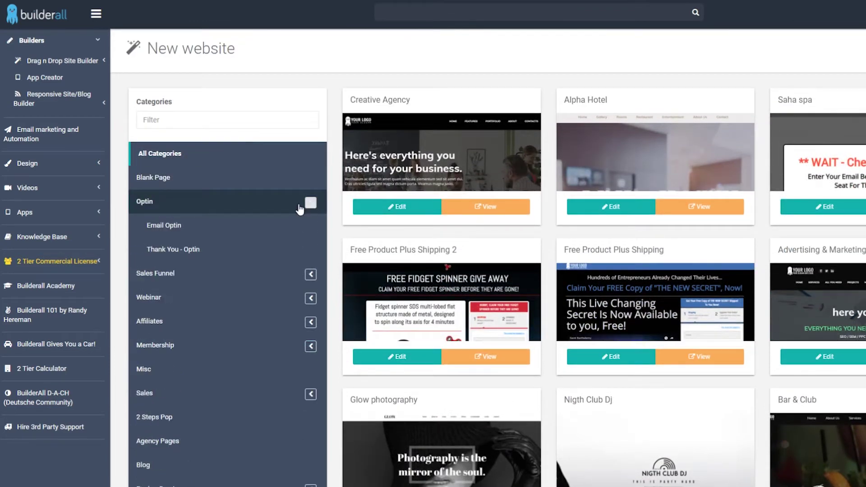
click(193, 225)
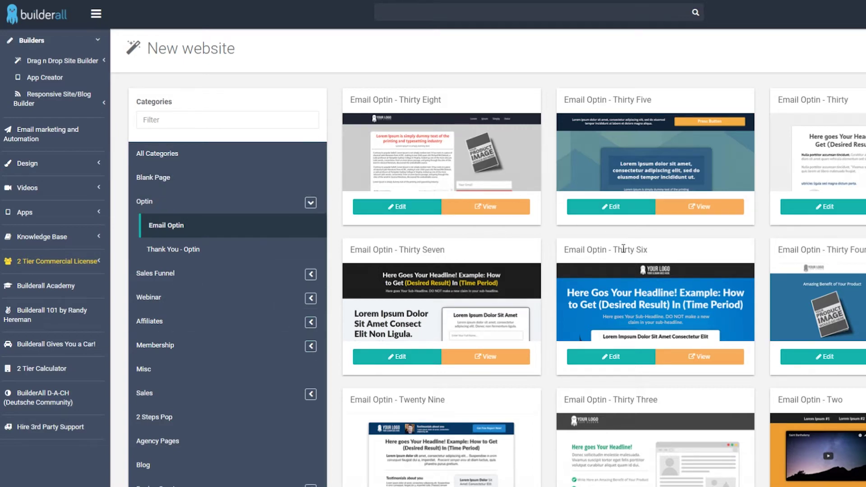
Step: Scroll down through the Email Optin template gallery
scroll(632, 243, down, 2)
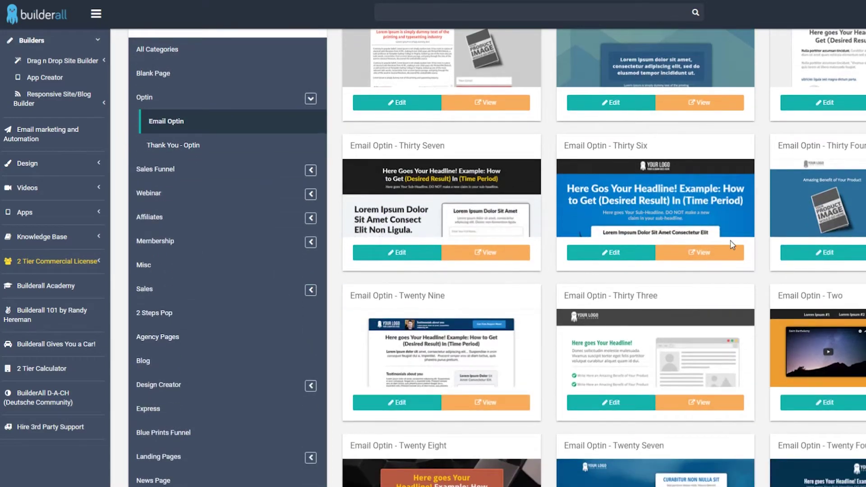
scroll(731, 242, down, 3)
scroll(721, 240, down, 1)
scroll(717, 238, down, 2)
scroll(631, 226, down, 4)
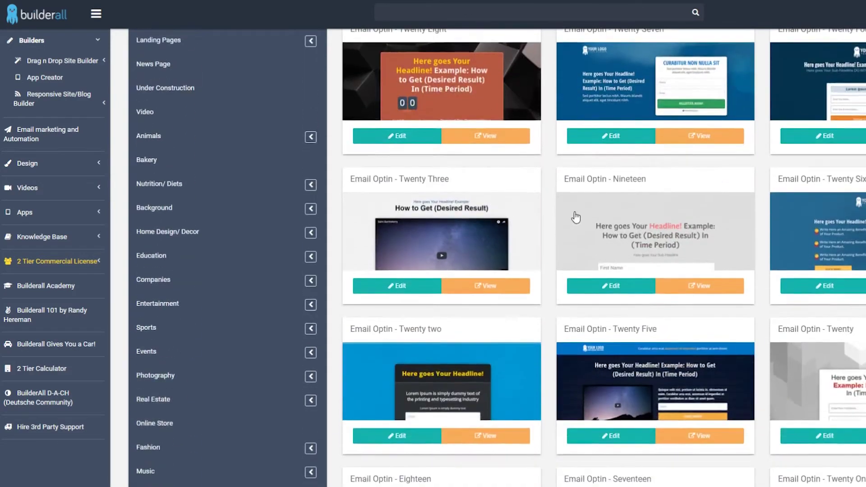
scroll(573, 216, down, 2)
scroll(571, 216, down, 2)
scroll(570, 215, down, 3)
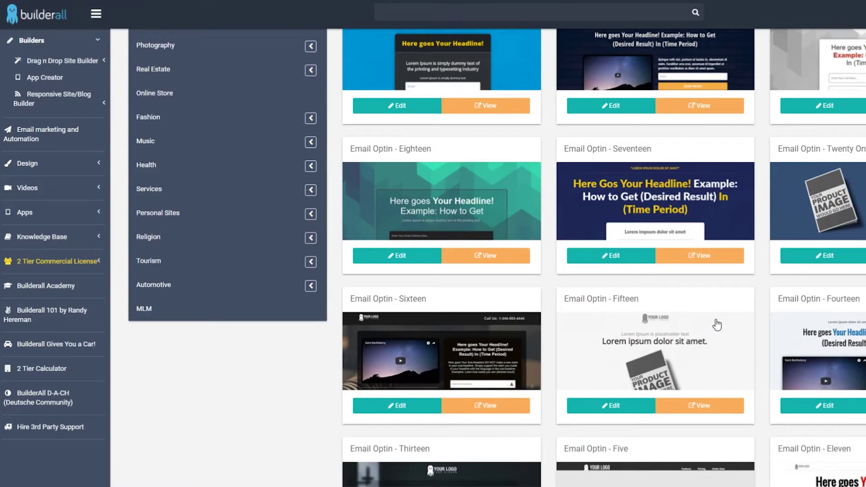
scroll(717, 293, down, 2)
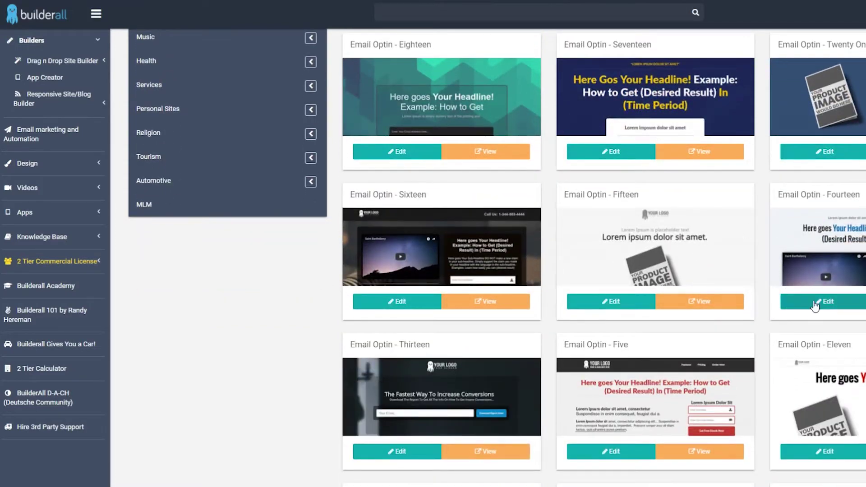
scroll(646, 231, down, 2)
scroll(667, 242, down, 3)
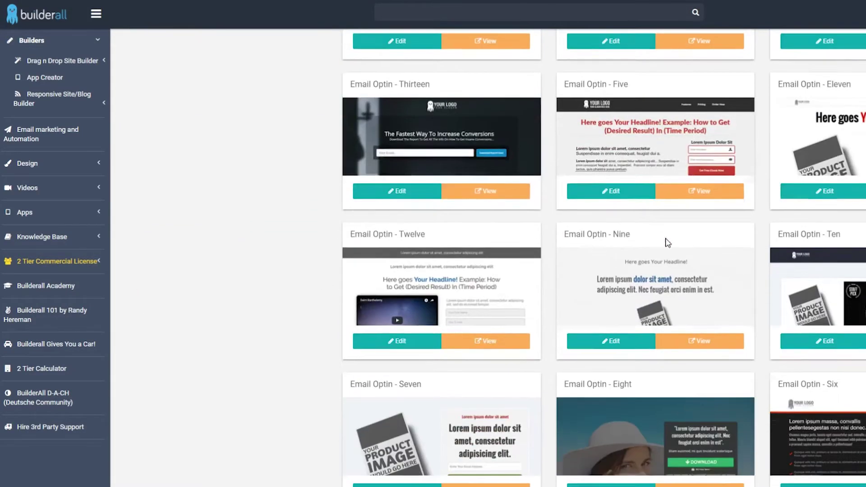
scroll(478, 244, down, 2)
scroll(496, 245, down, 2)
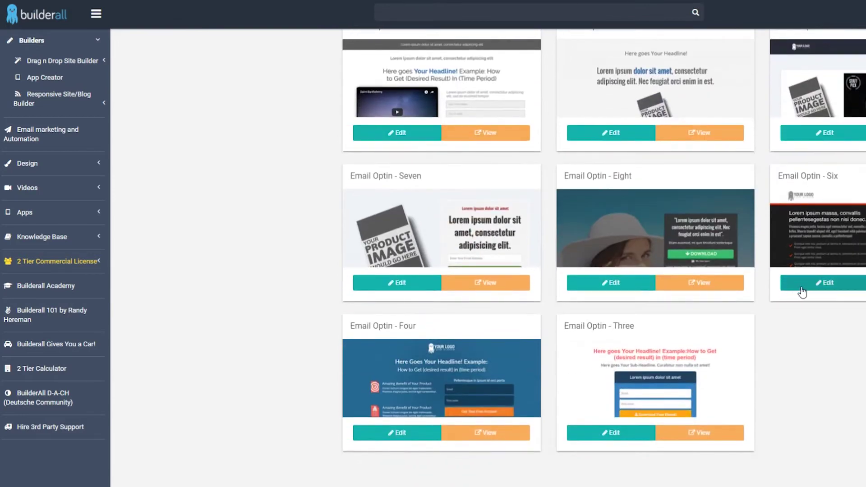
scroll(767, 338, down, 1)
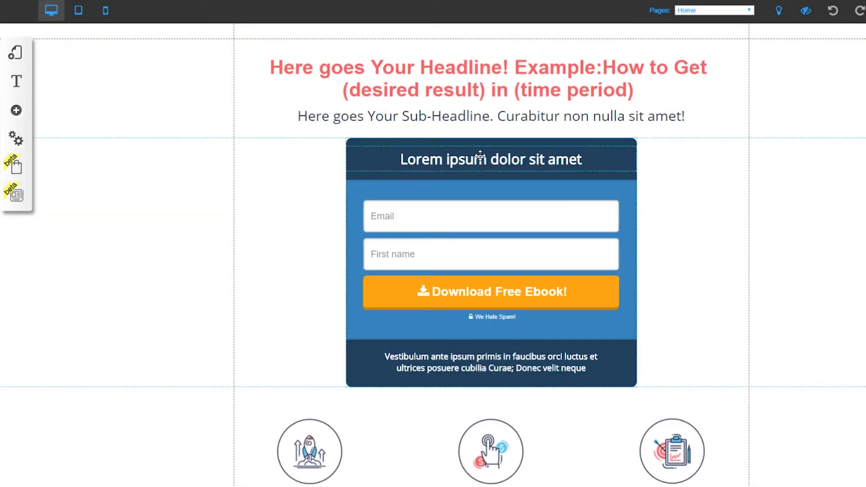
Step: Scroll through the Email Optin - Three template in the editor to review its layout
scroll(433, 224, down, 5)
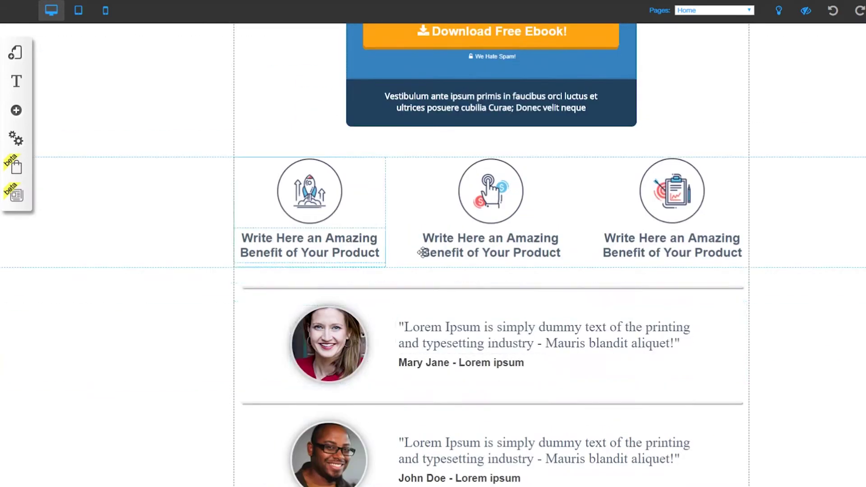
scroll(423, 253, down, 3)
scroll(475, 310, up, 8)
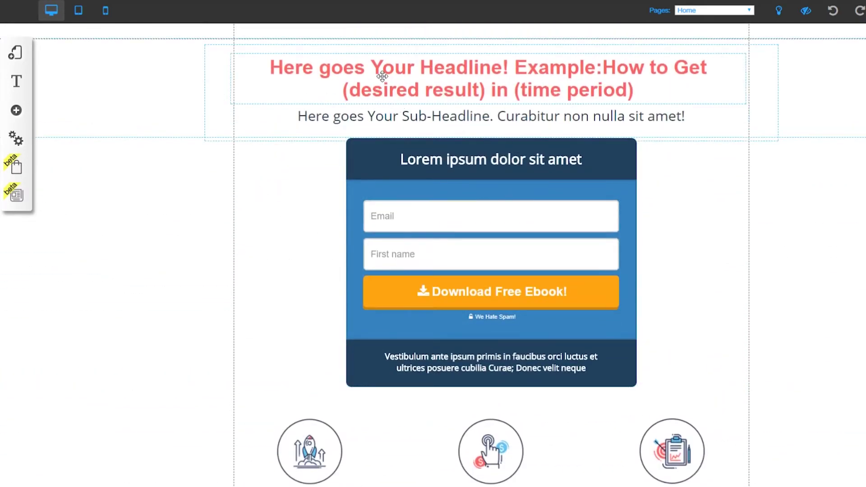
scroll(501, 198, down, 4)
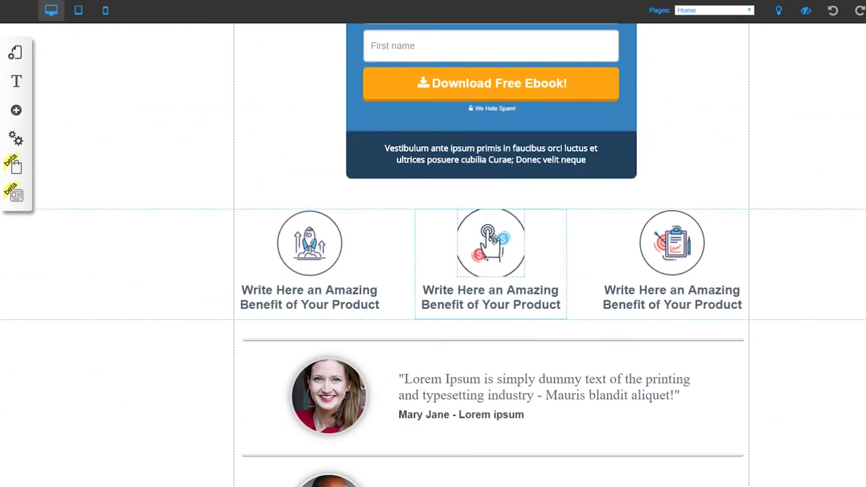
scroll(494, 238, up, 3)
scroll(494, 238, up, 1)
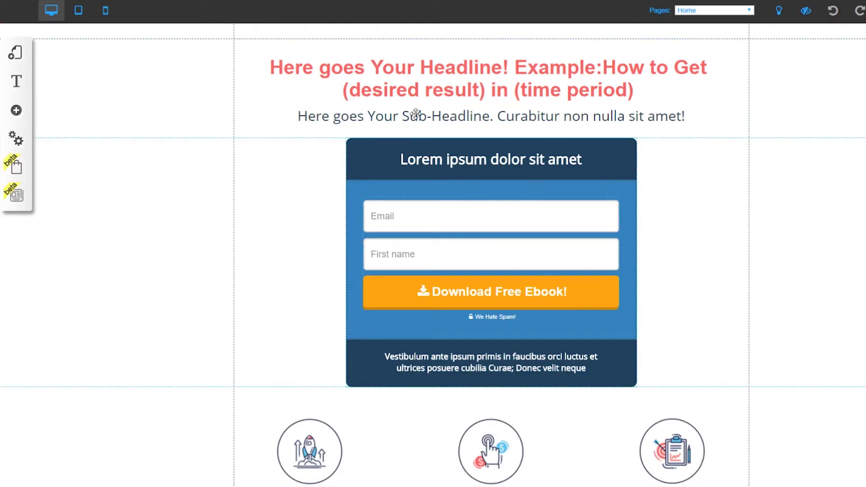
Step: Replace the red headline with 'Start Making Money on Autopilot by earning from Multiples Sources.'
click(485, 80)
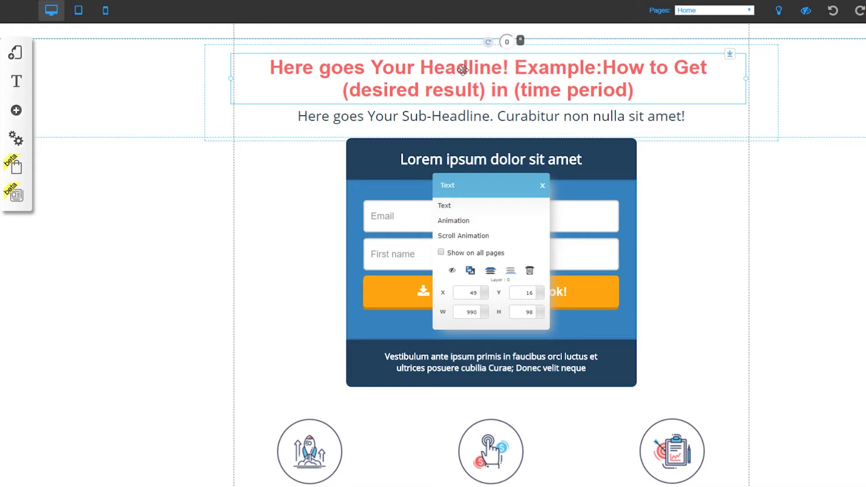
click(449, 208)
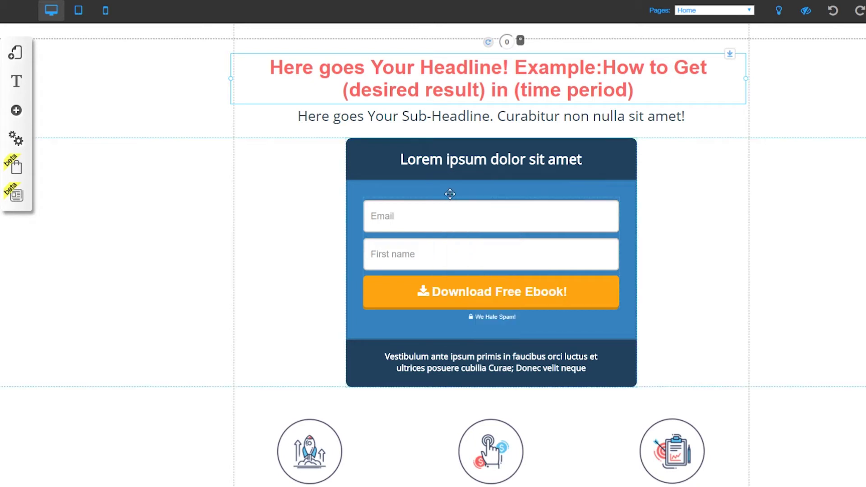
click(440, 92)
click(449, 205)
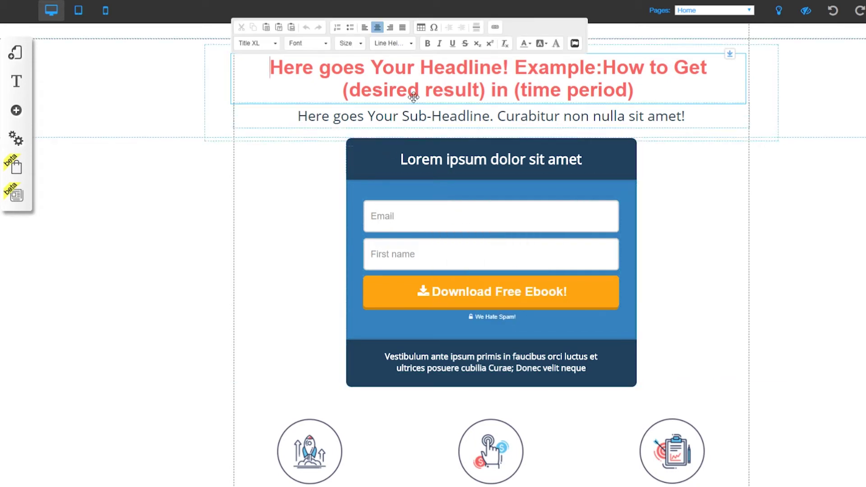
click(393, 75)
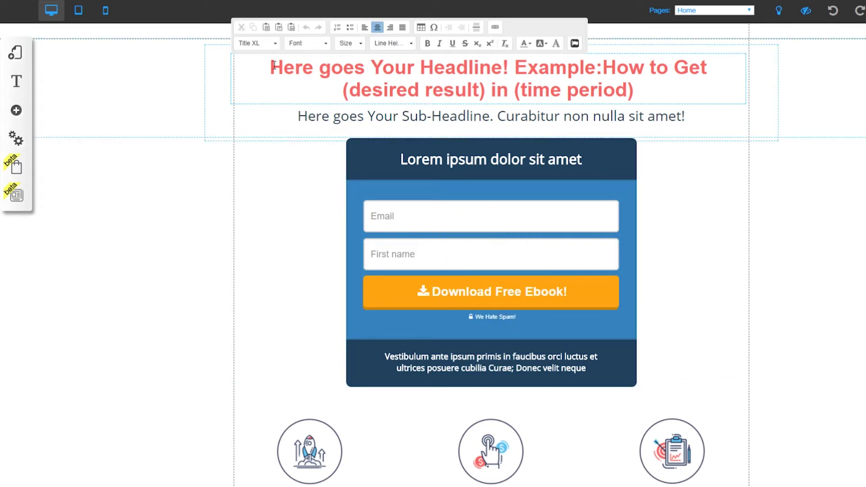
drag(272, 65, 666, 97)
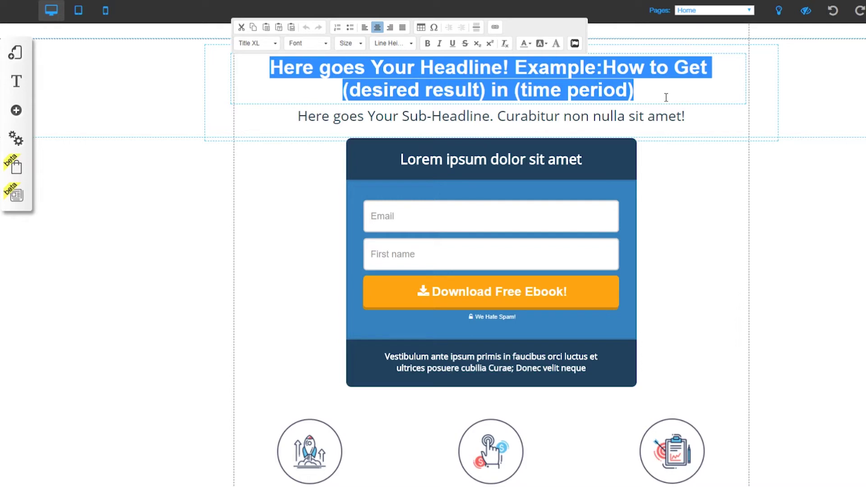
text(Start Making )
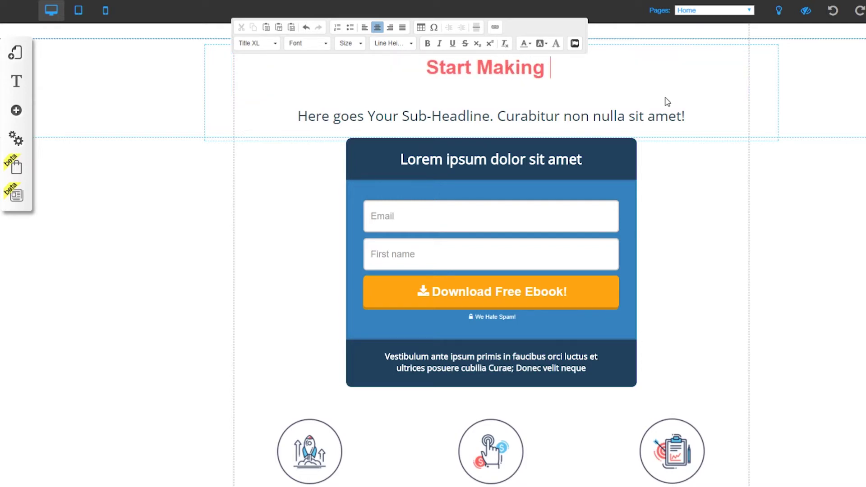
text(Money on Au)
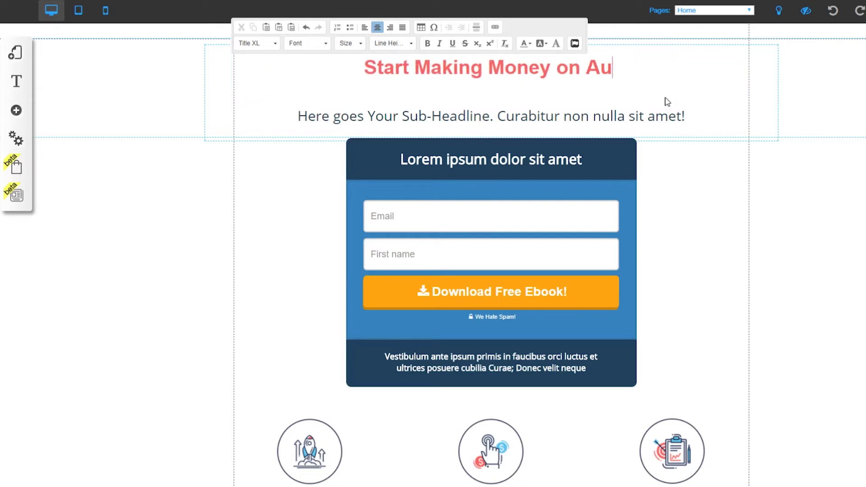
text(topilot )
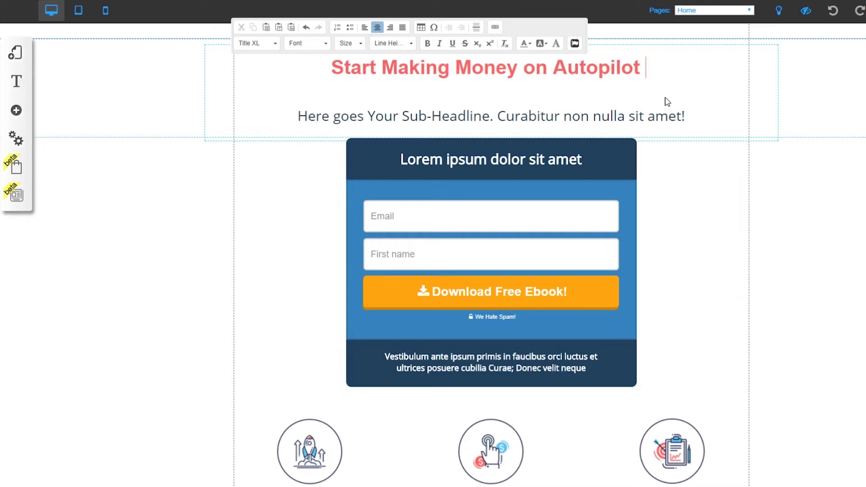
text(by earning fr)
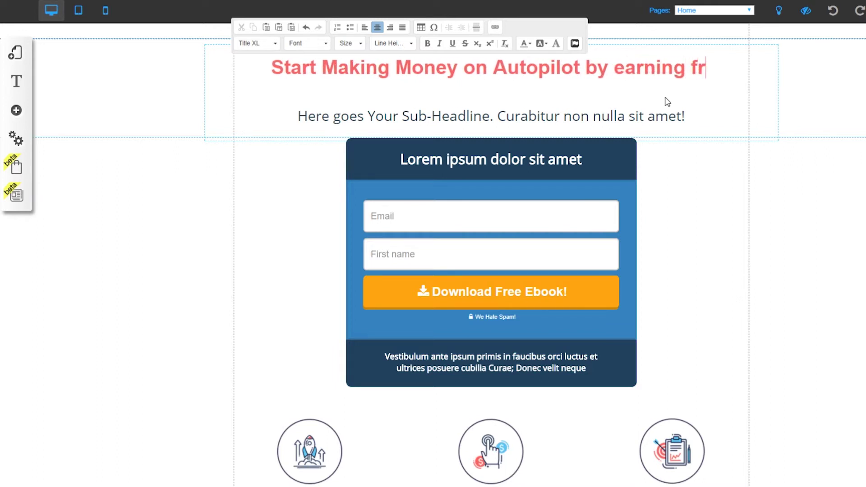
text(om Mul)
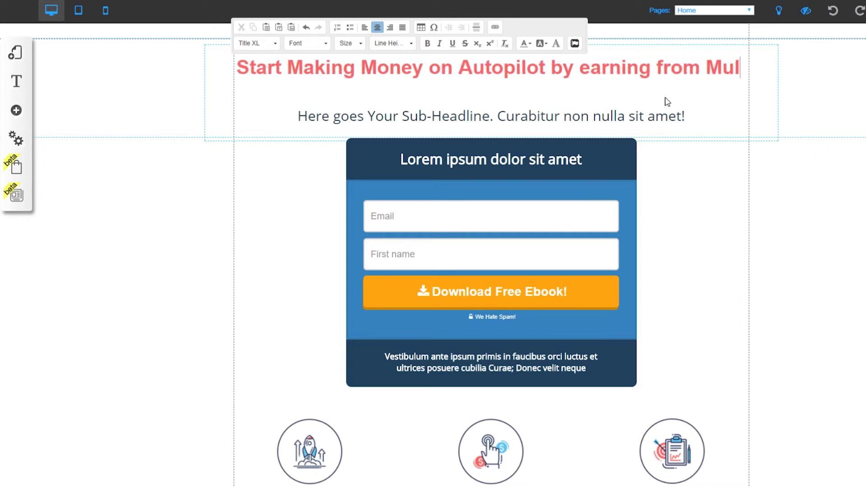
text(tiple)
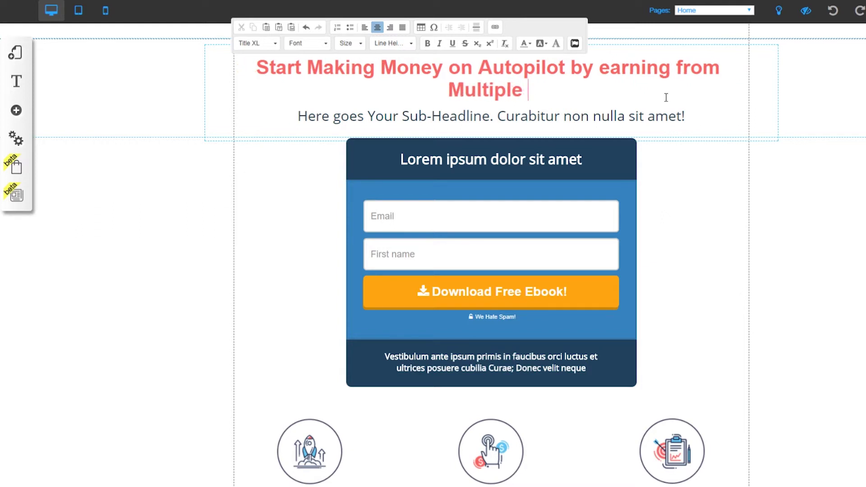
text(s Sources)
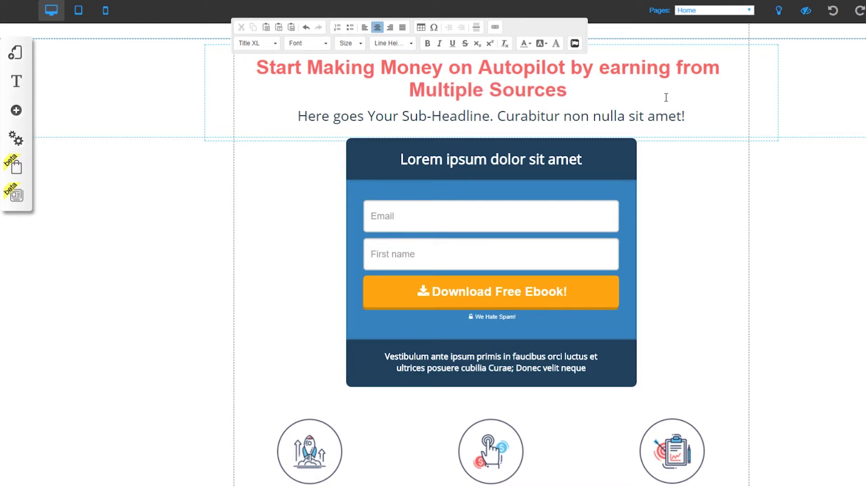
text(.)
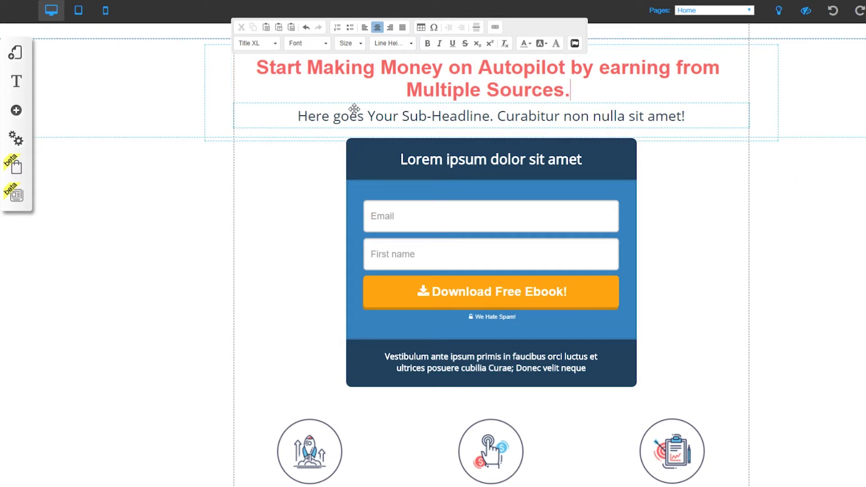
Step: Replace the sub-headline text with 'Create Your Account Now and become a 4% group member.'
click(403, 120)
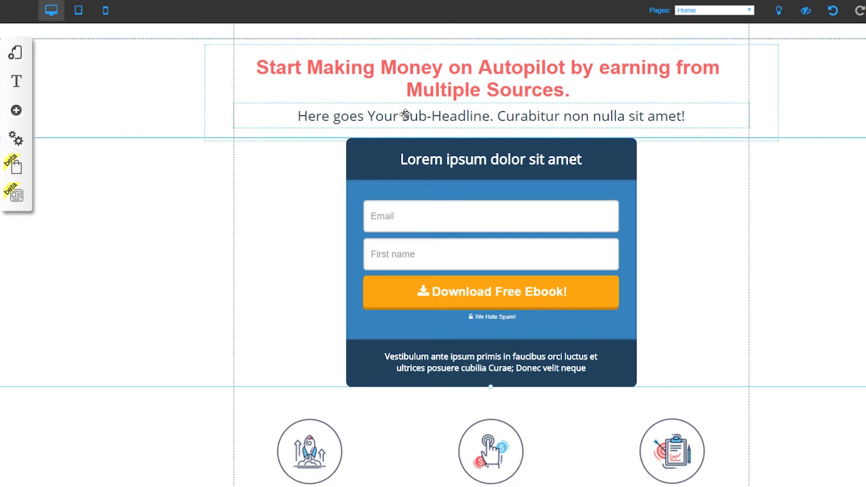
click(406, 118)
click(469, 207)
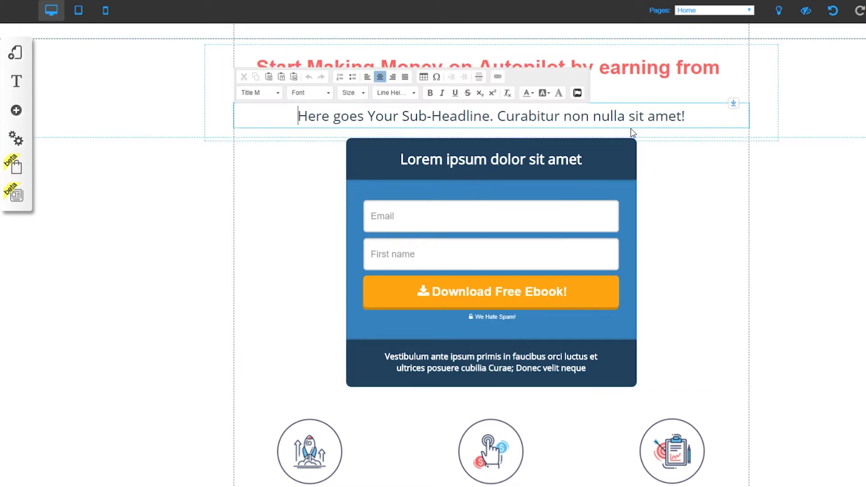
drag(688, 112, 298, 118)
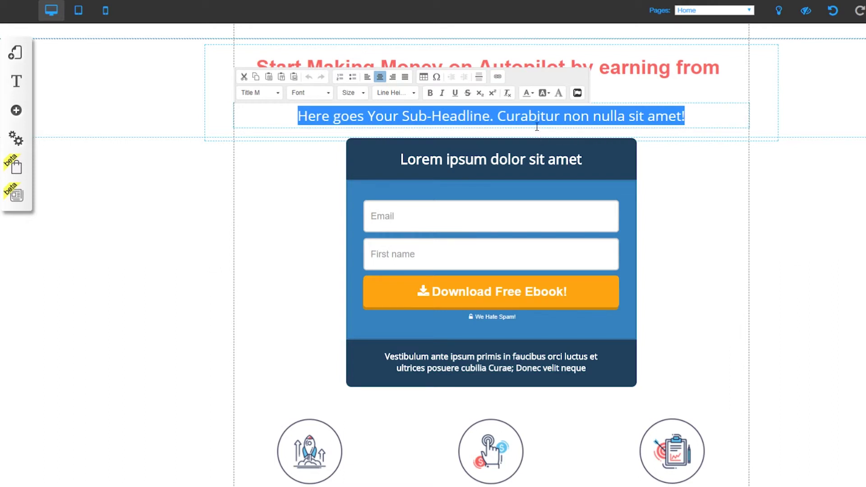
text(Crea)
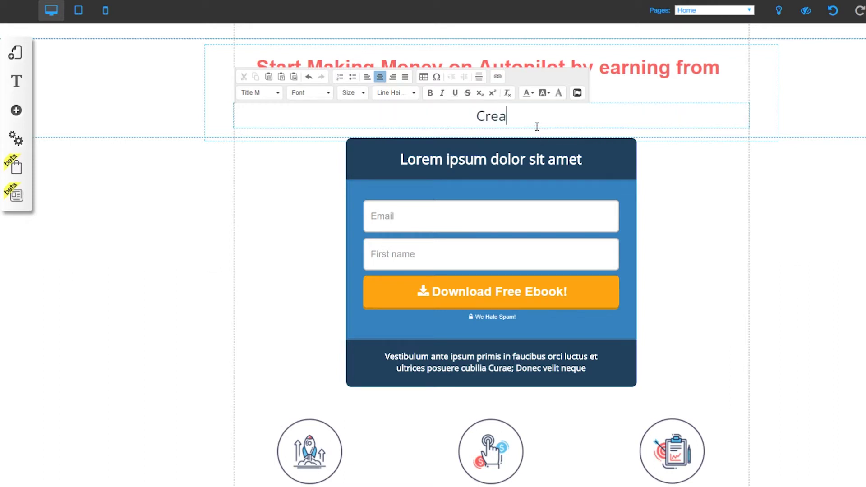
text(te Your )
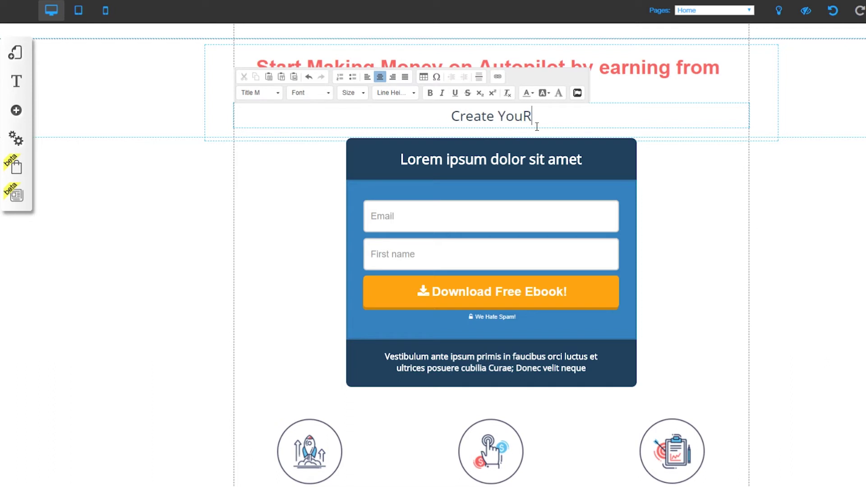
text(FREE A)
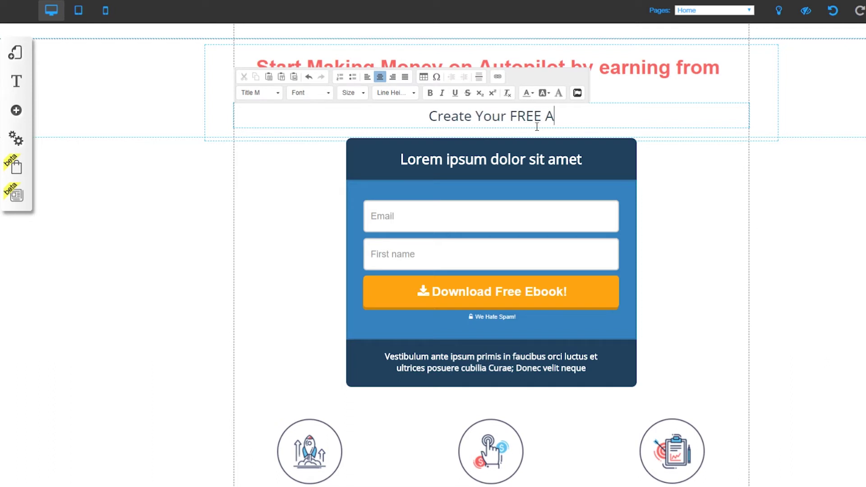
key(BackSpace)
key(BackSpace)
key(BackSpace)
key(BackSpace)
key(BackSpace)
key(BackSpace)
text(Acco)
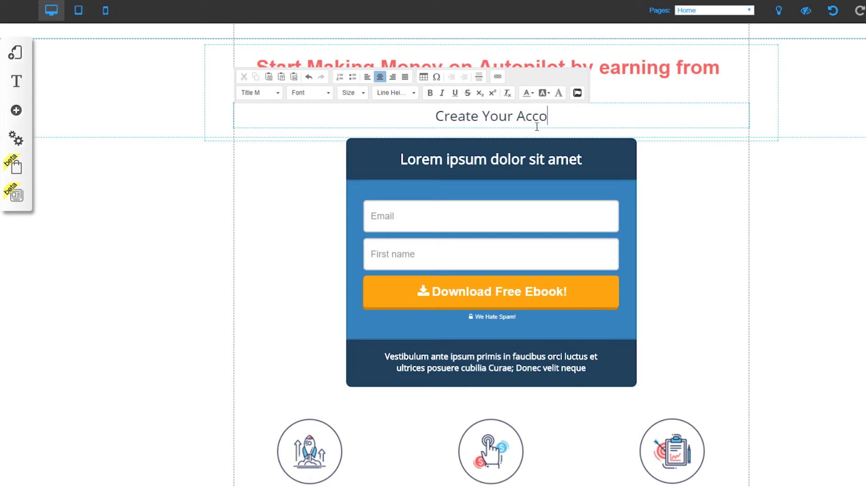
text(unt Now )
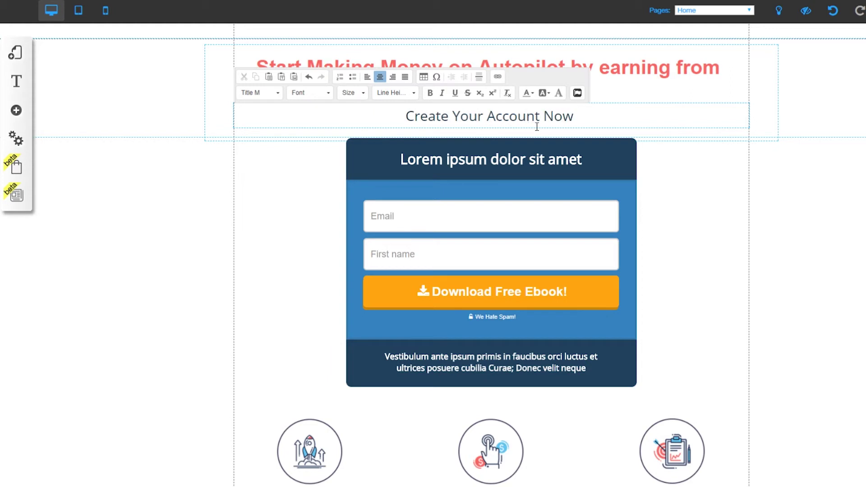
text(and become a )
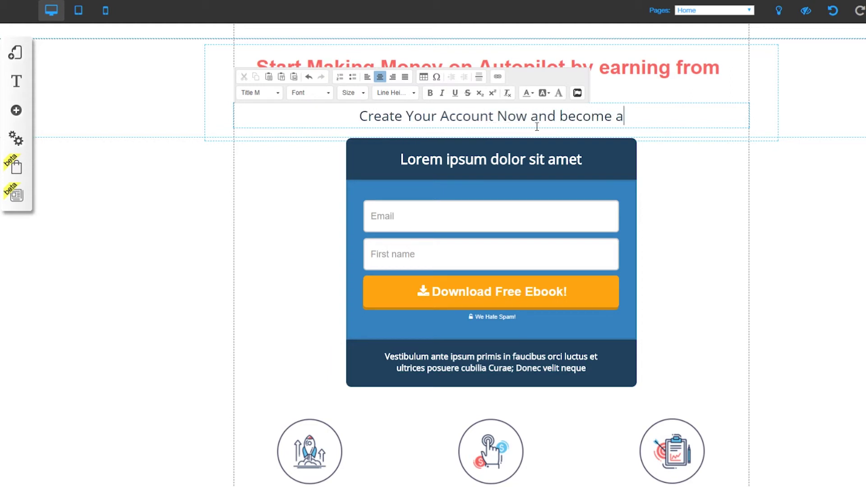
text(4%er)
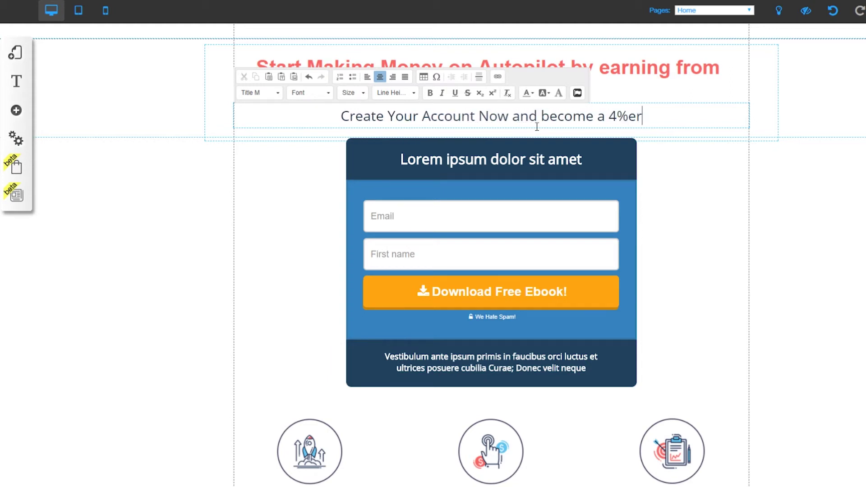
key(BackSpace)
key(BackSpace)
key(BackSpace)
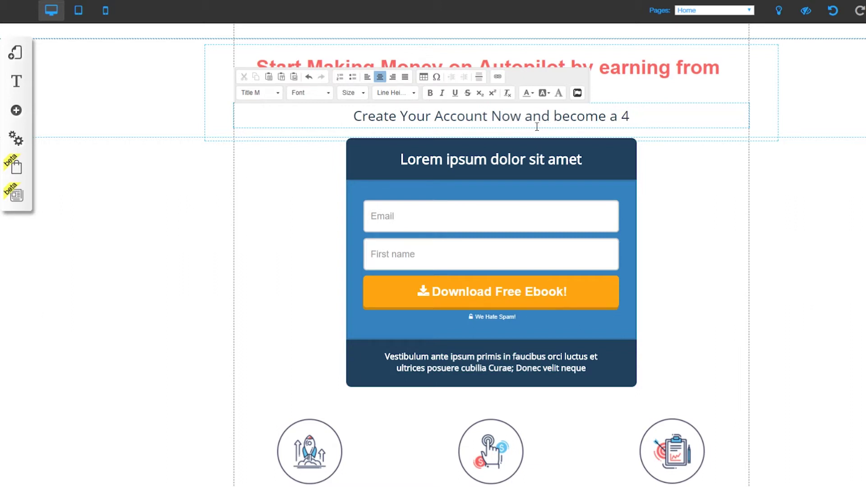
text(% group memb)
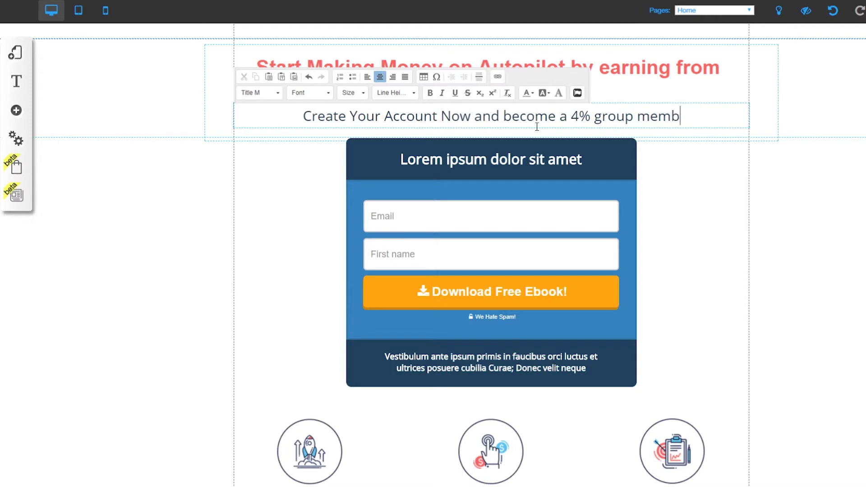
text(er.)
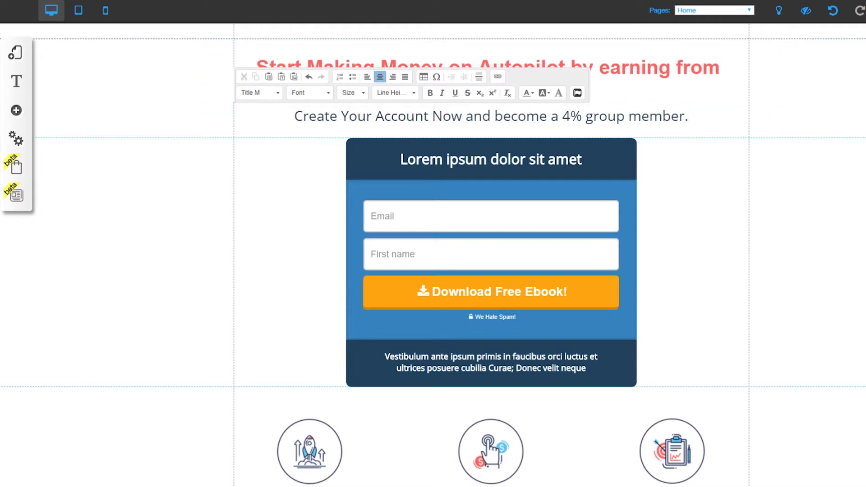
click(812, 223)
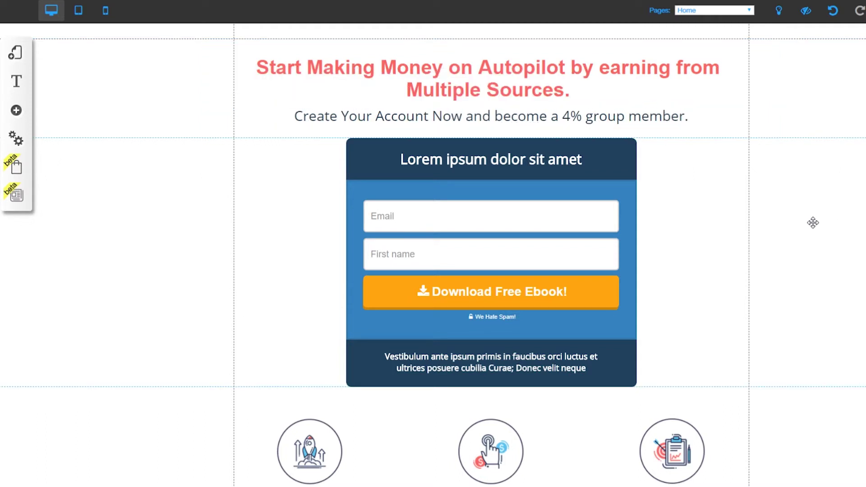
Step: Replace the form header 'Lorem ipsum dolor sit amet' with 'Enter Your Email Address'
click(508, 172)
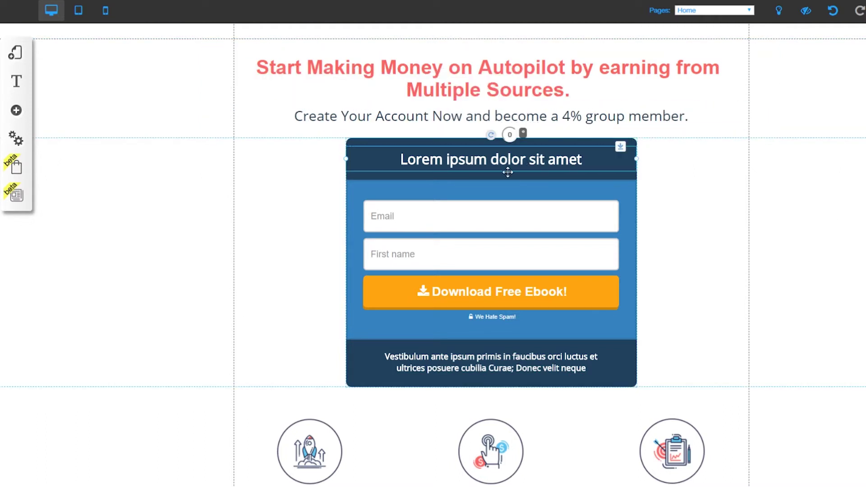
click(469, 161)
click(457, 203)
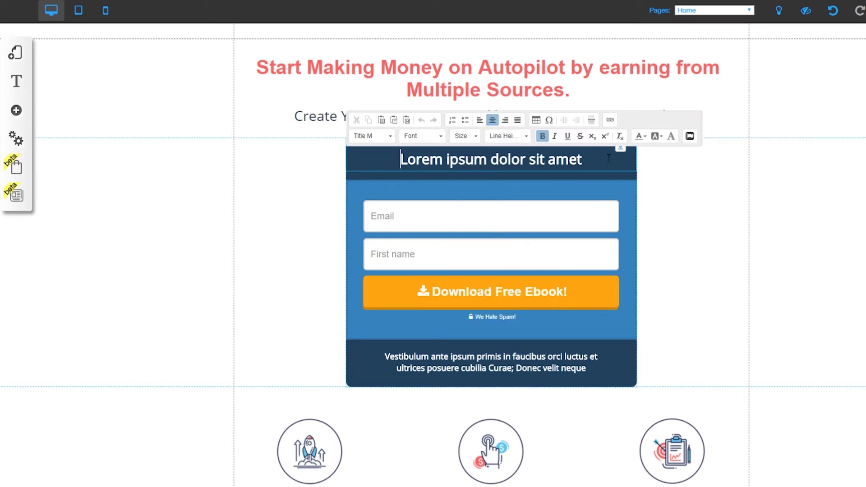
drag(608, 158, 386, 162)
text(En)
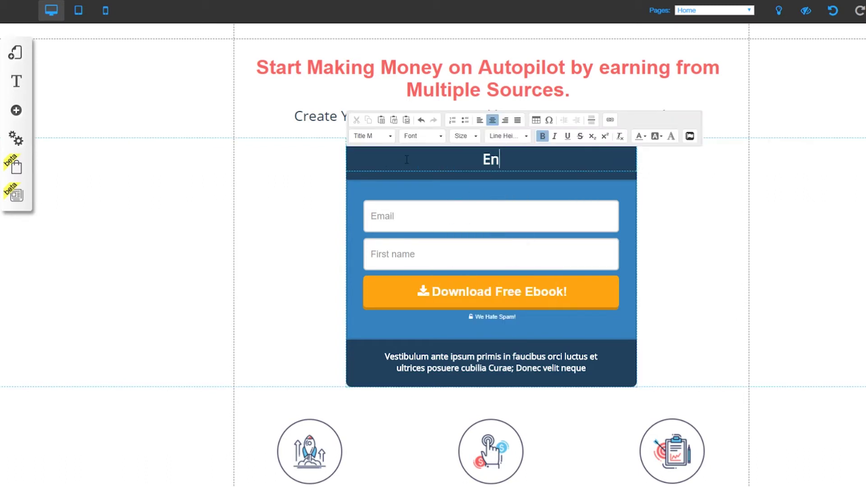
text(ter Your Email)
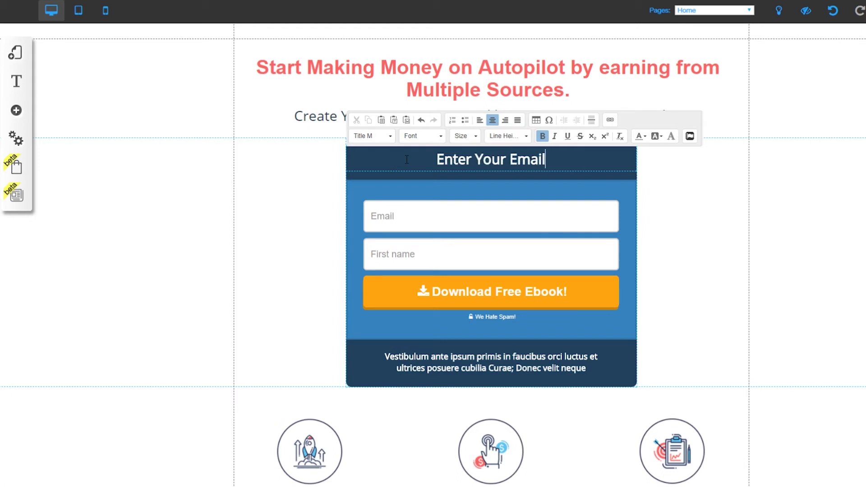
text( Address)
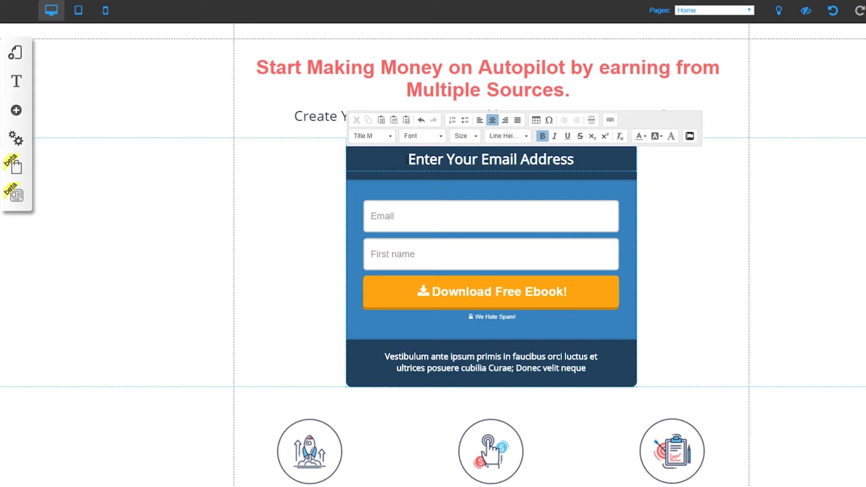
click(708, 268)
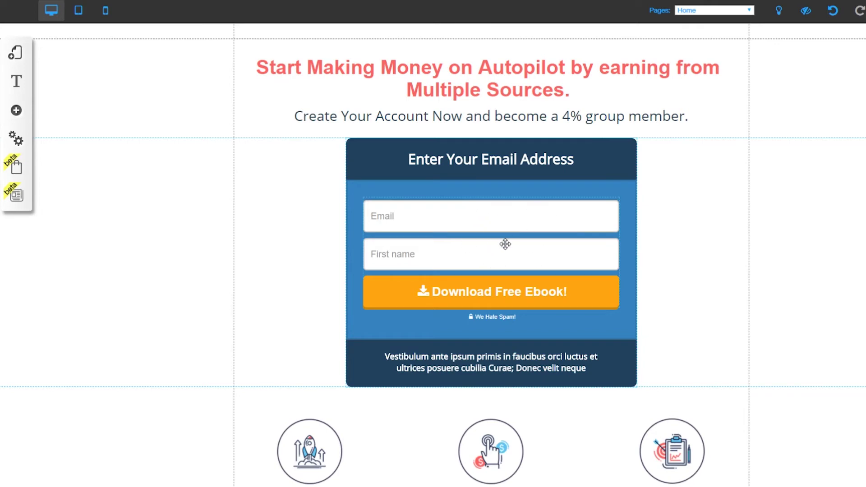
click(471, 221)
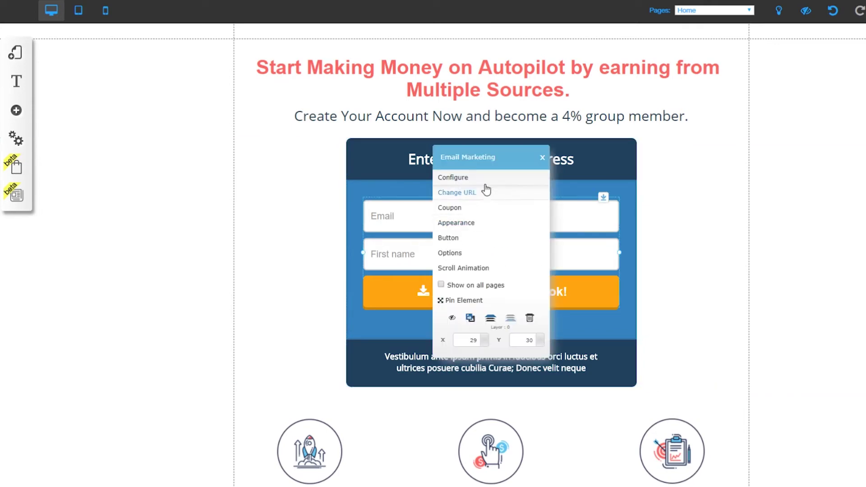
Step: Configure the signup form to send subscribers to MailingBoss's 'E-mail Marketing' list
click(451, 178)
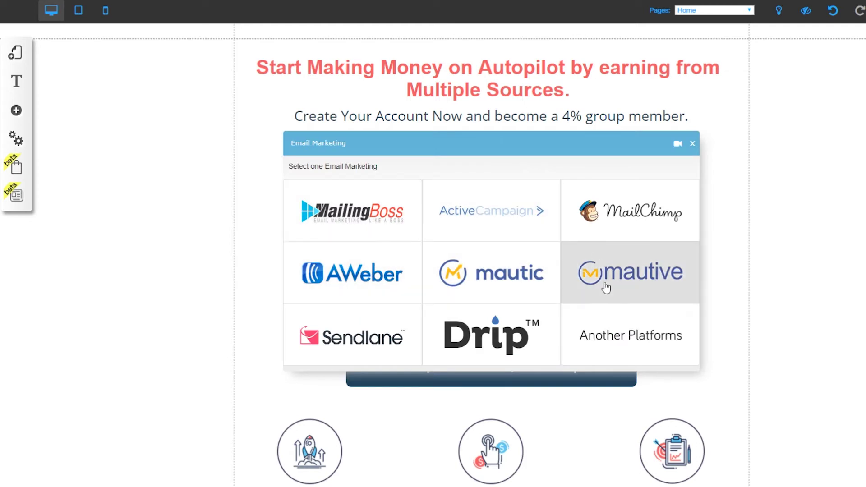
click(366, 221)
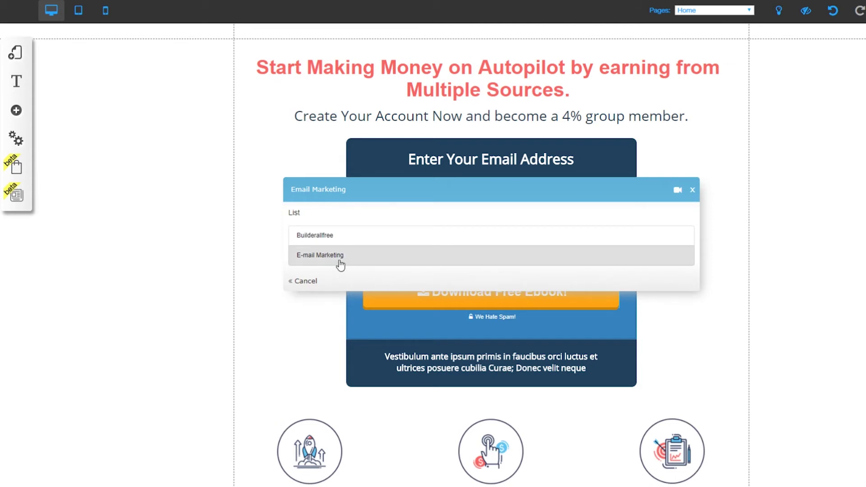
click(339, 261)
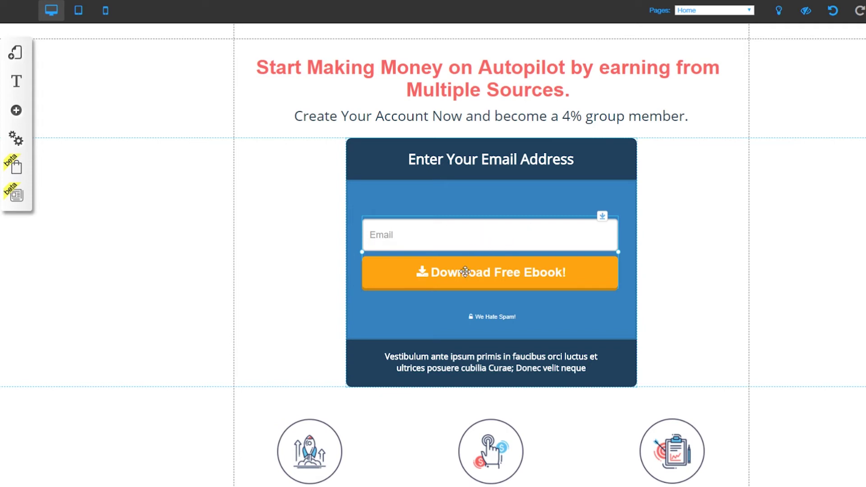
click(472, 230)
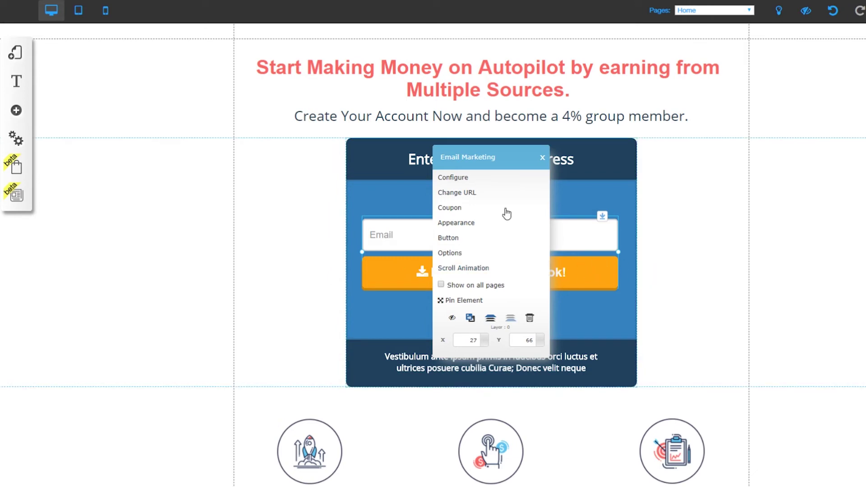
Step: Set the form's pending-subscribe redirect to use a Web address destination
click(474, 193)
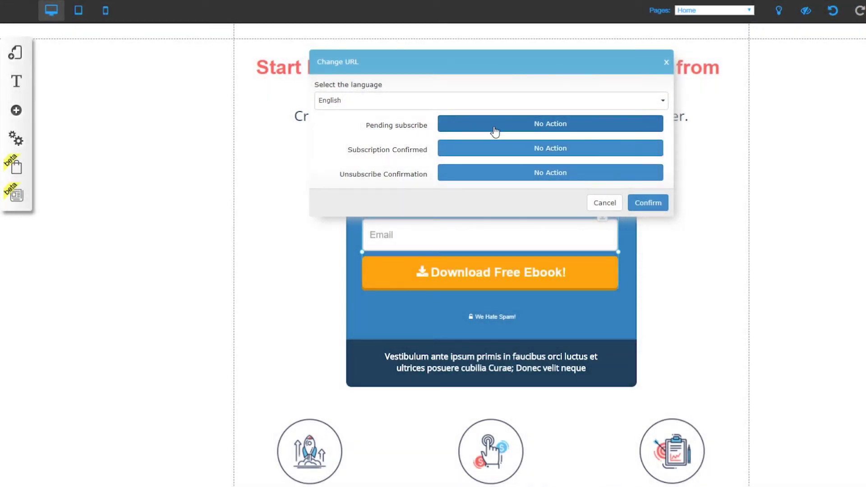
click(528, 128)
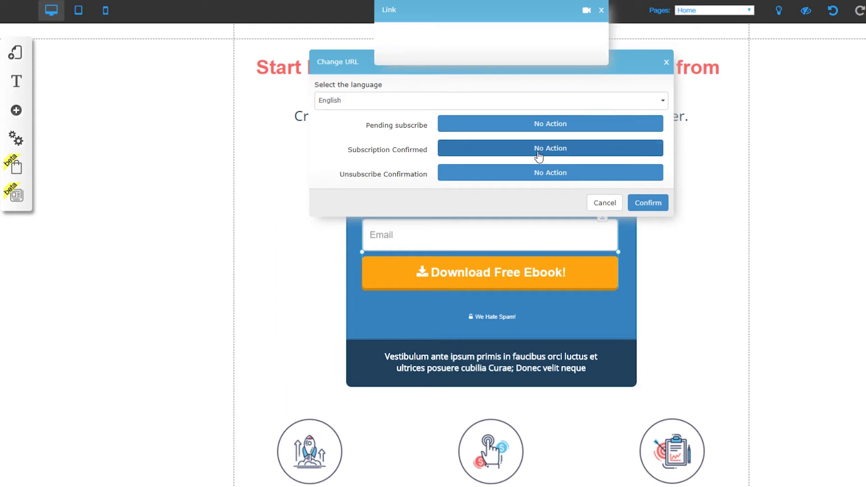
click(453, 67)
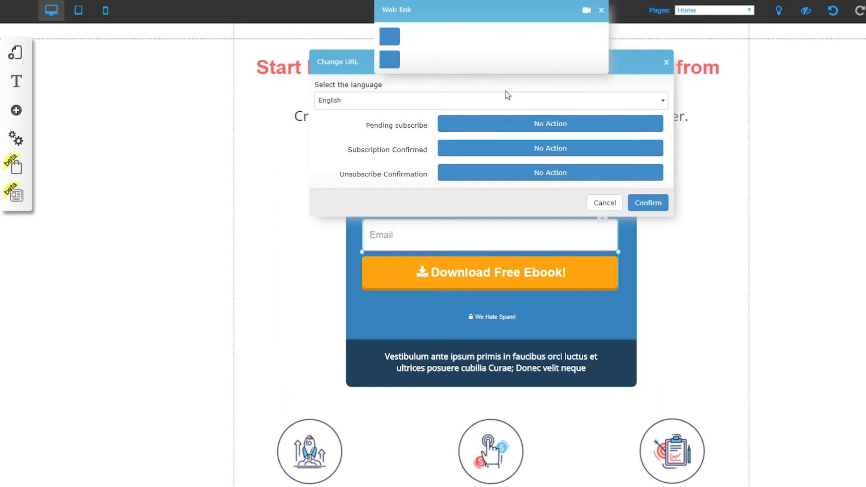
click(491, 68)
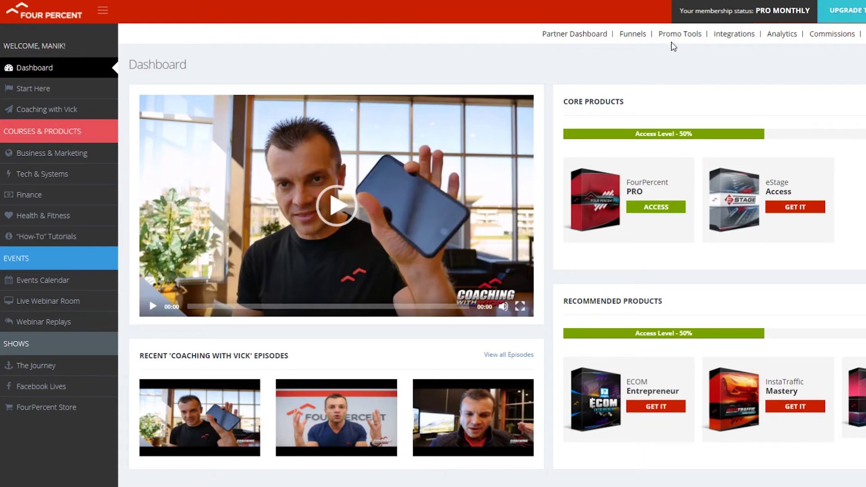
Step: Generate and copy the Four Percent affiliate link for the Money this Week Funnel
click(633, 36)
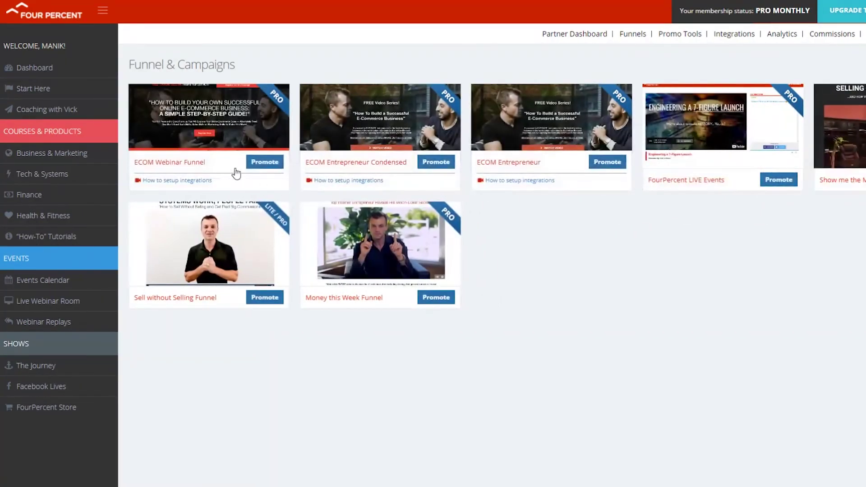
click(436, 297)
click(369, 146)
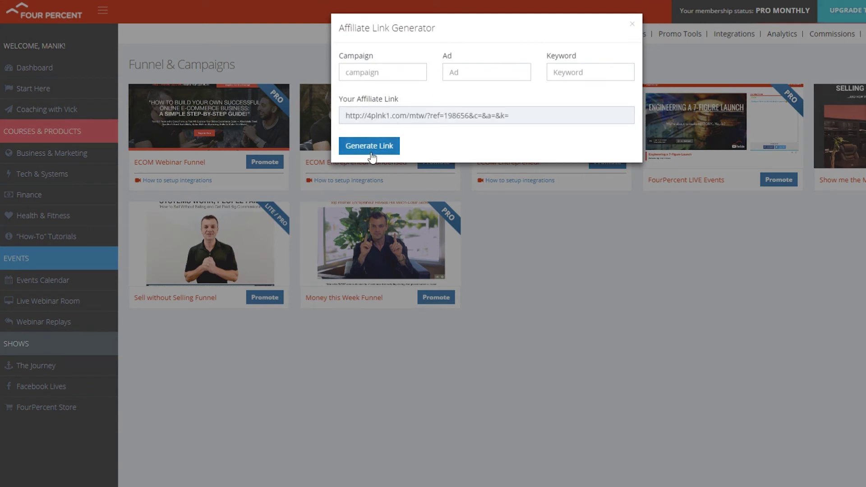
drag(528, 119, 317, 115)
right_click(386, 118)
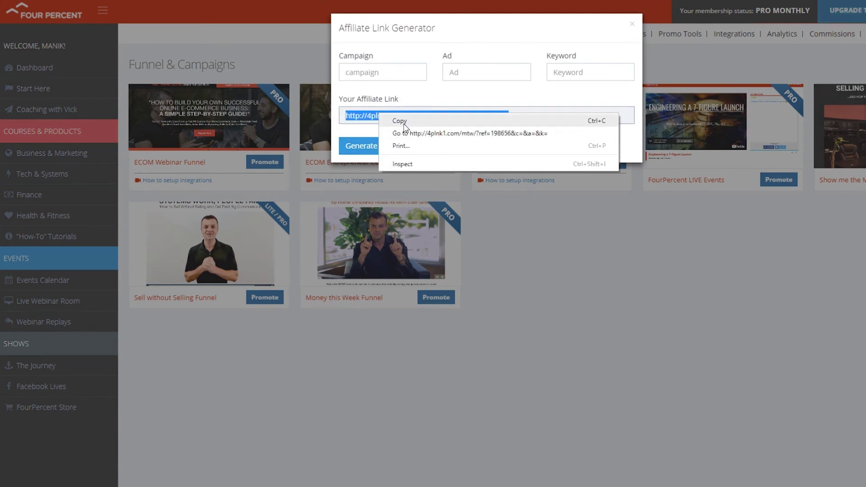
click(399, 120)
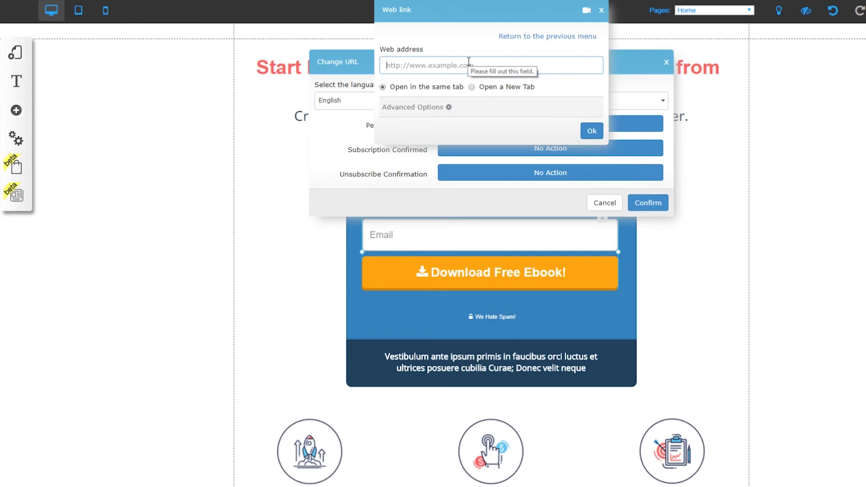
Step: Paste the affiliate link as the pending-subscribe and subscription-confirmed redirect addresses
key(ctrl+v)
click(592, 134)
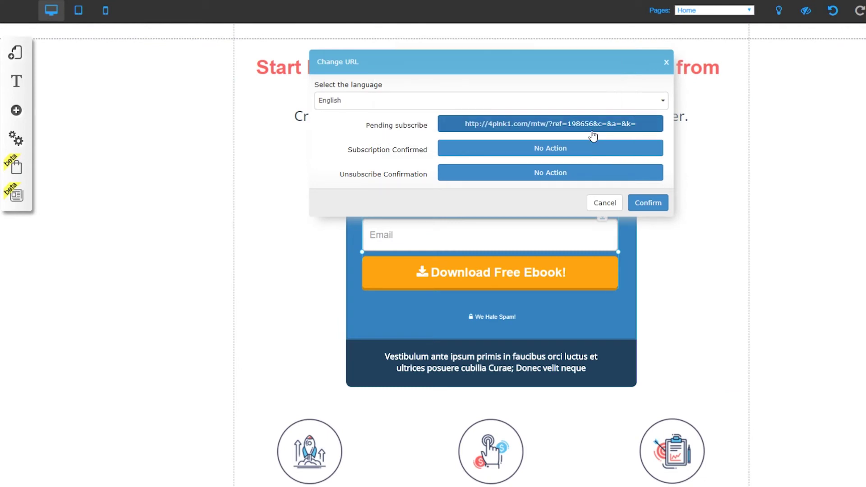
click(573, 148)
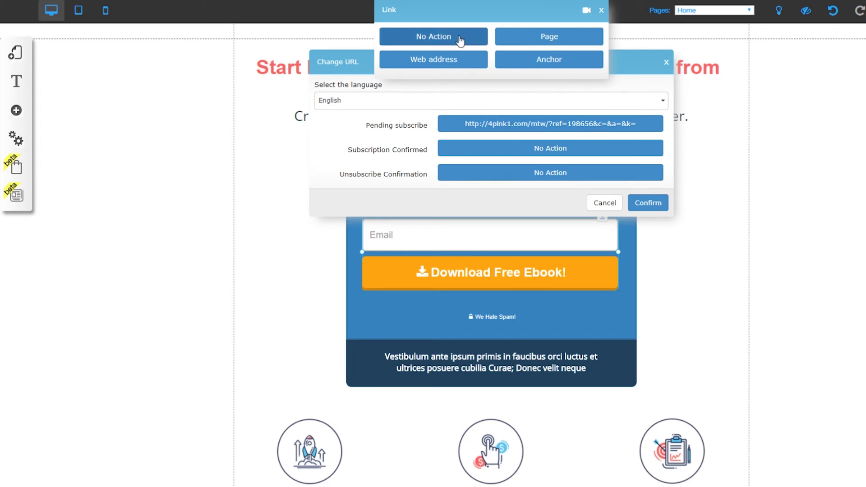
click(447, 68)
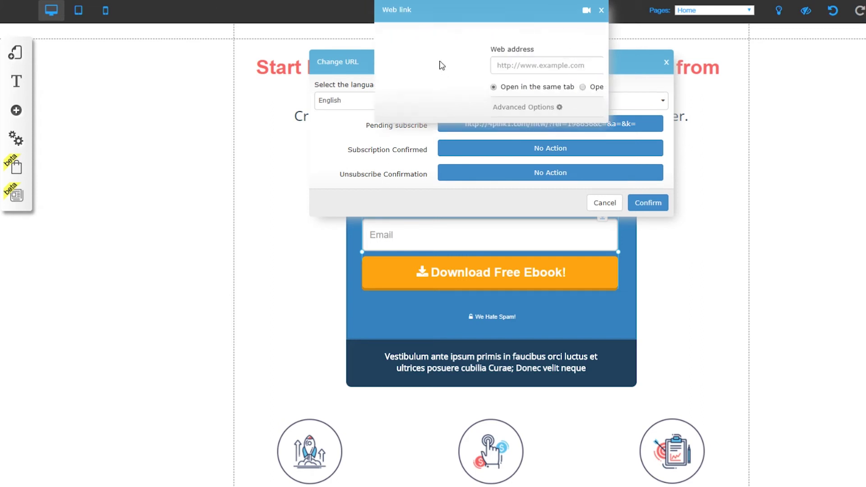
key(ctrl+v)
click(591, 132)
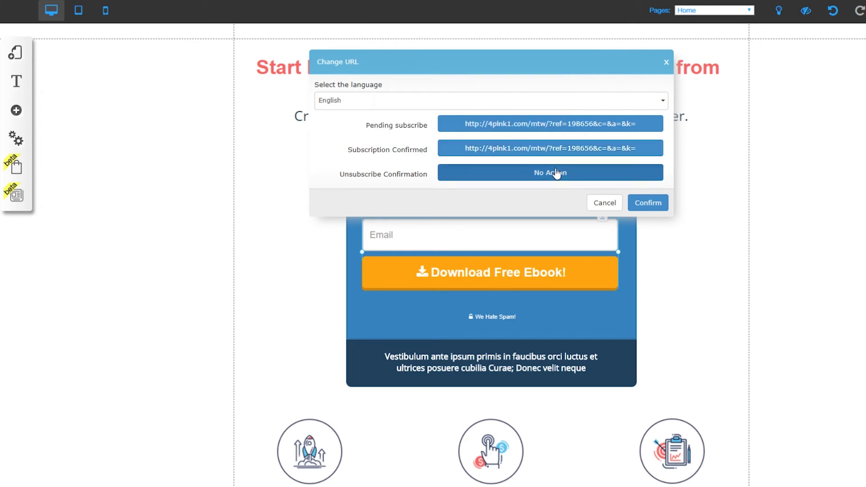
Step: Paste the affiliate link as the unsubscribe redirect and confirm all three redirects
click(557, 174)
click(482, 38)
click(522, 172)
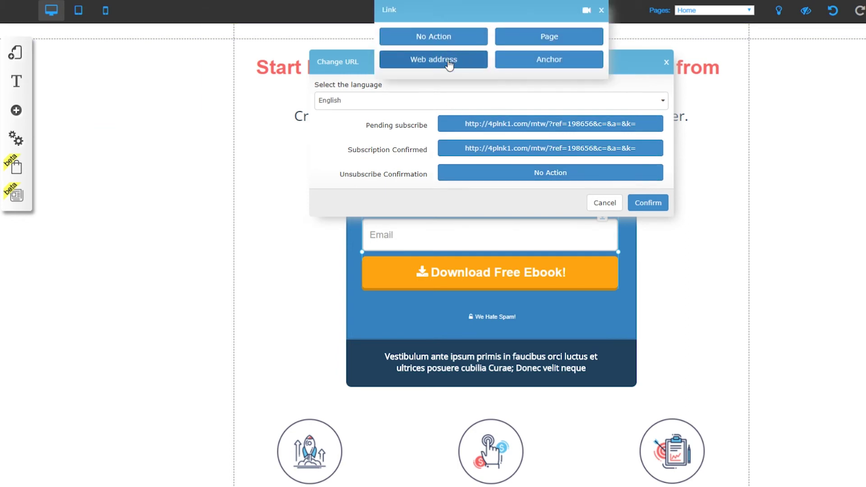
click(448, 62)
click(435, 64)
key(ctrl+v)
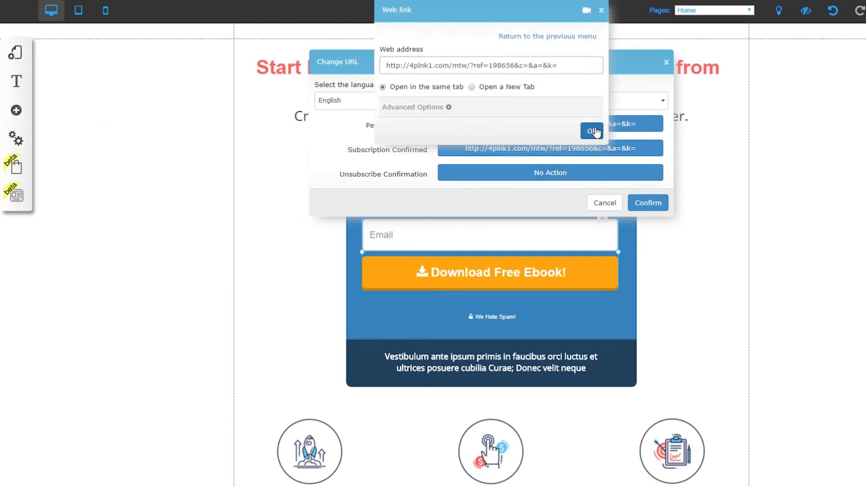
click(591, 130)
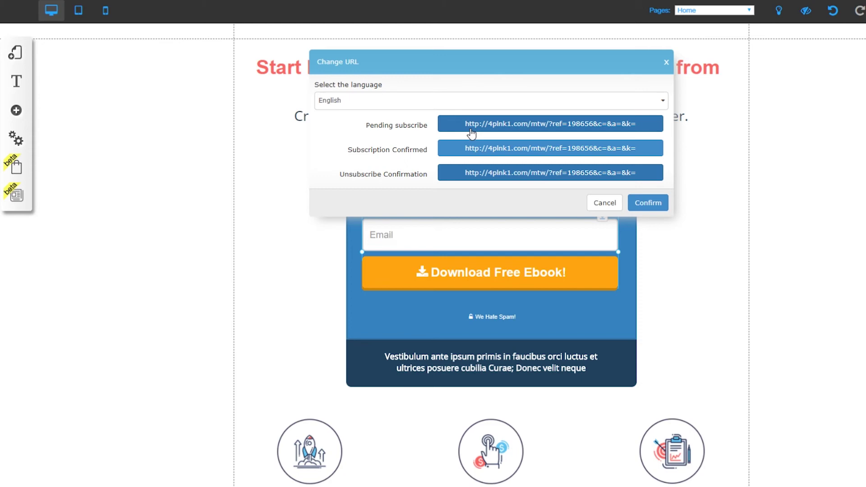
click(648, 204)
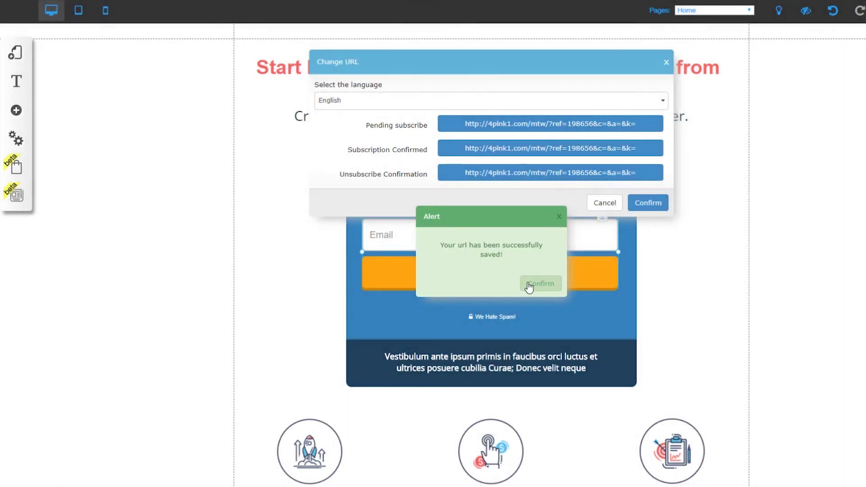
click(528, 285)
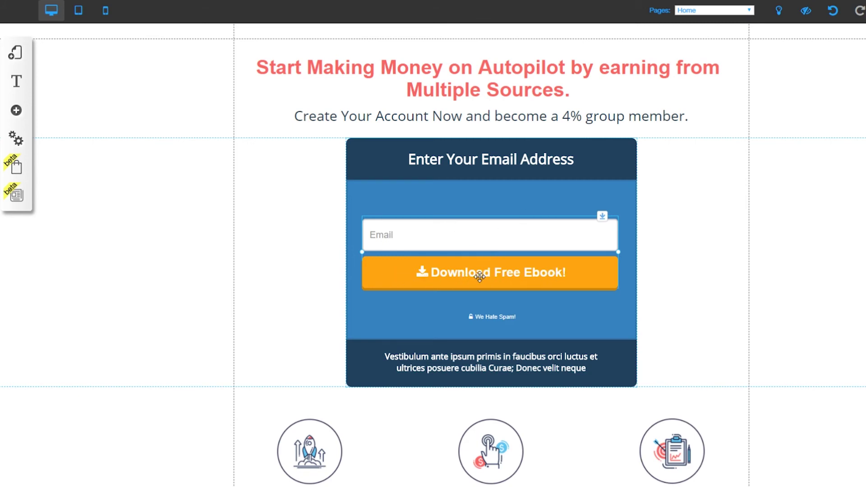
click(479, 276)
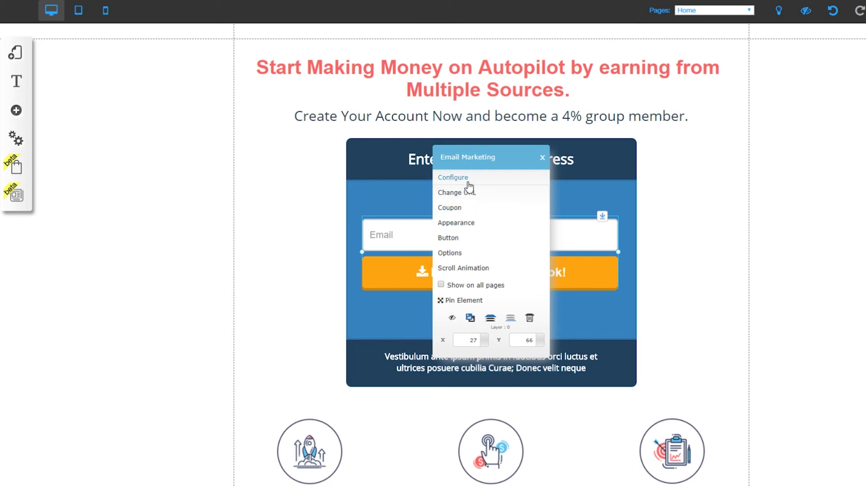
Step: Change the orange form button's label to 'Join the Four Percent Group Now!'
click(467, 180)
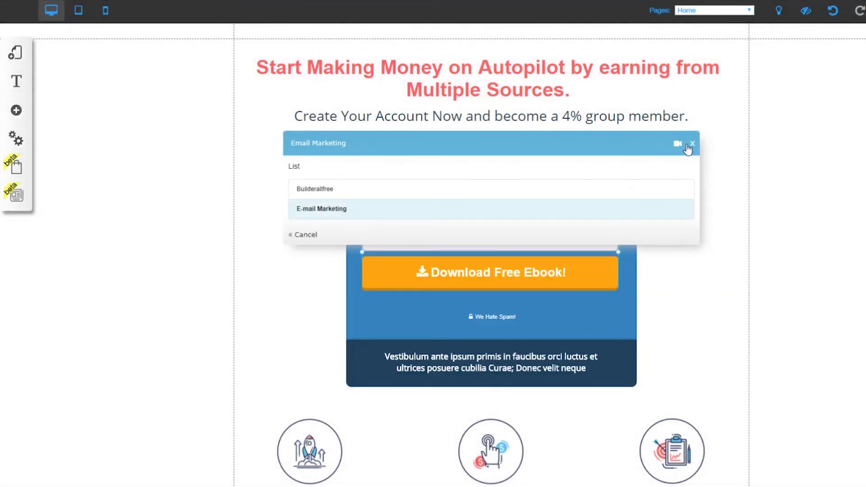
click(693, 143)
click(487, 279)
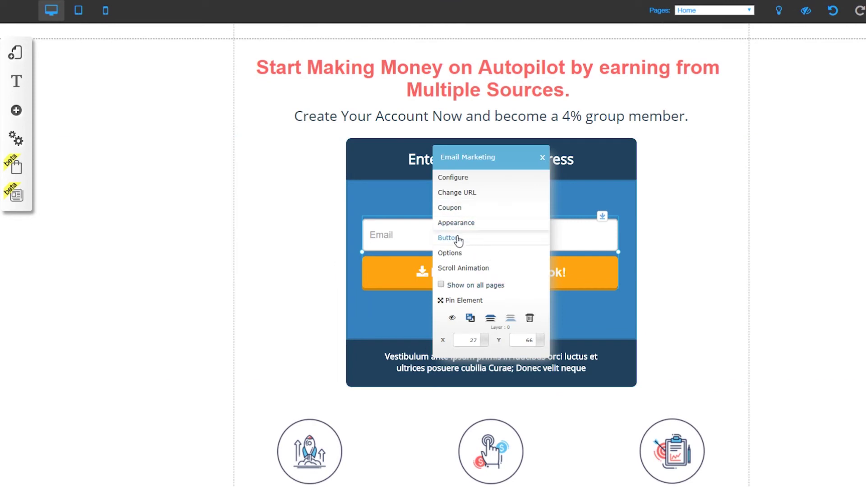
click(457, 237)
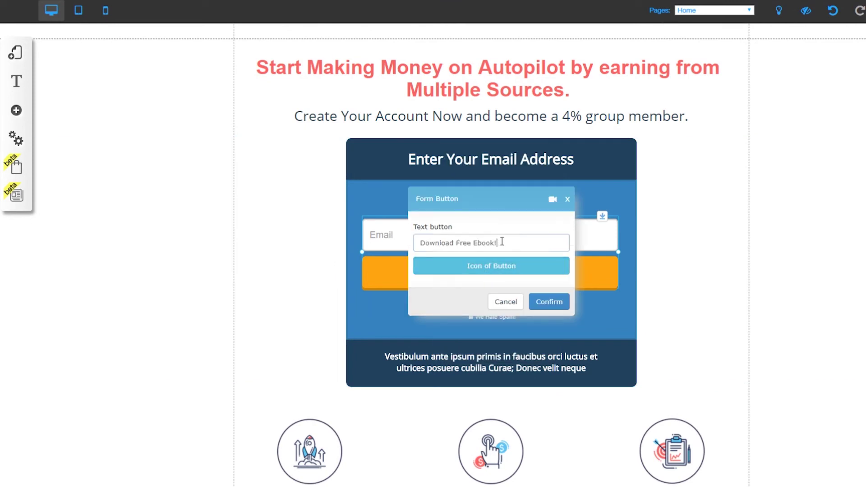
drag(503, 243, 422, 236)
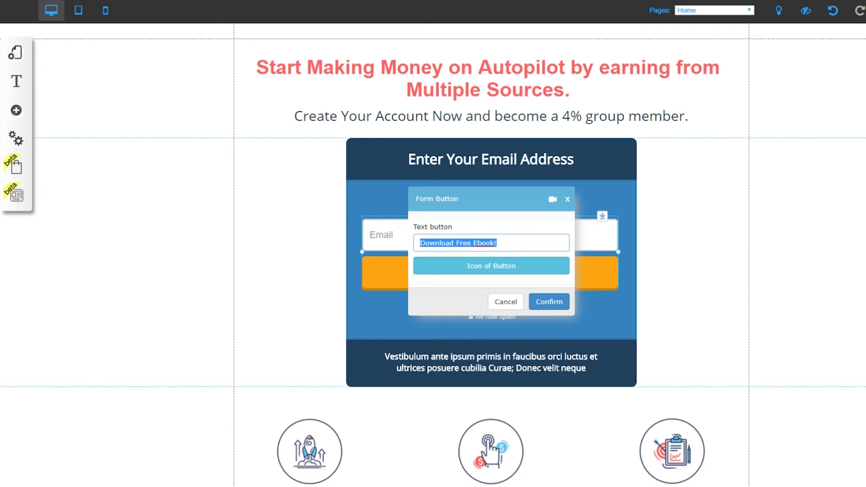
text(Join the Four Percent Group Now)
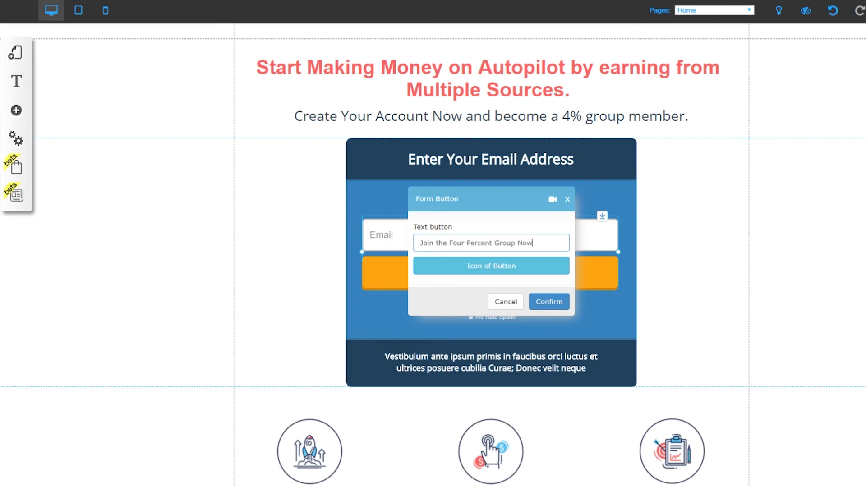
click(546, 305)
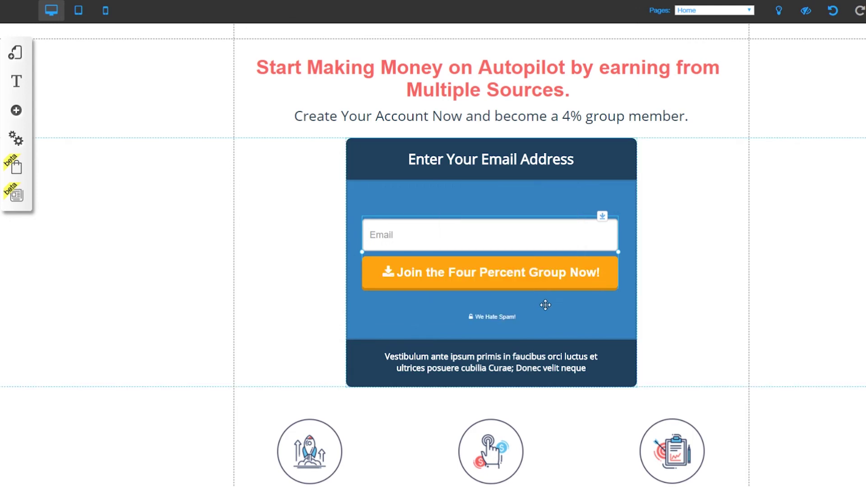
Step: Add the checkmark icon from the Icons List to the form button and save
click(412, 266)
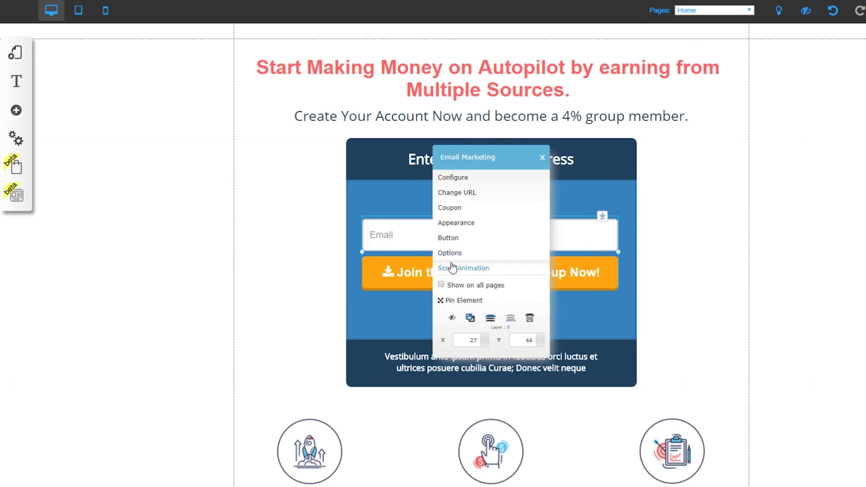
click(459, 239)
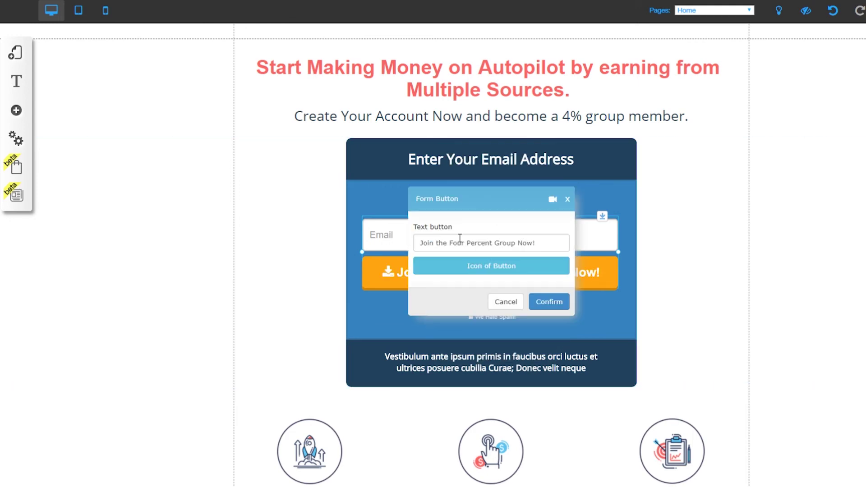
click(467, 268)
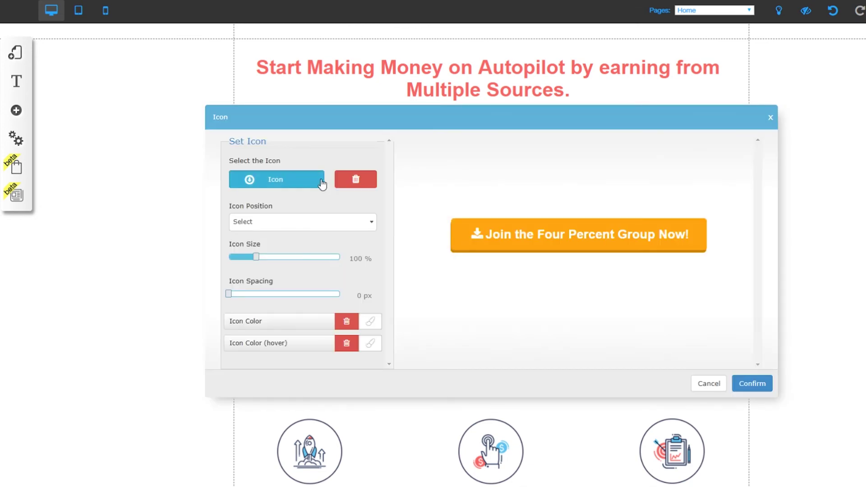
click(296, 182)
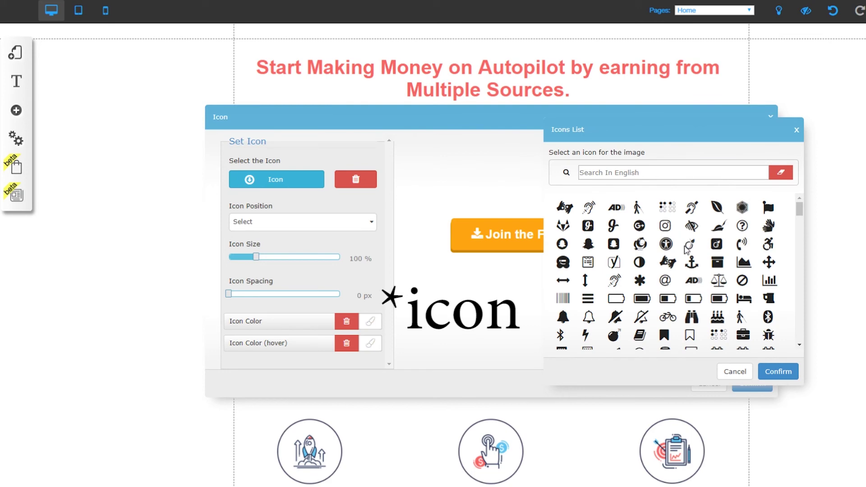
scroll(679, 261, down, 3)
scroll(674, 284, down, 1)
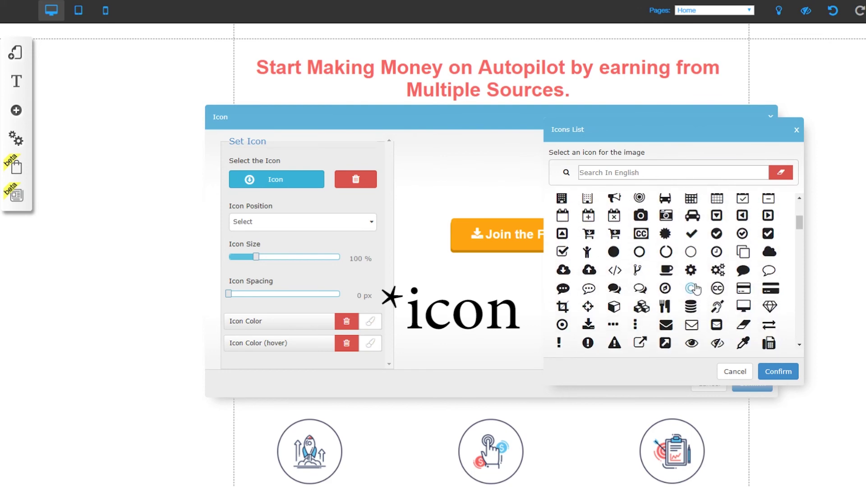
click(692, 287)
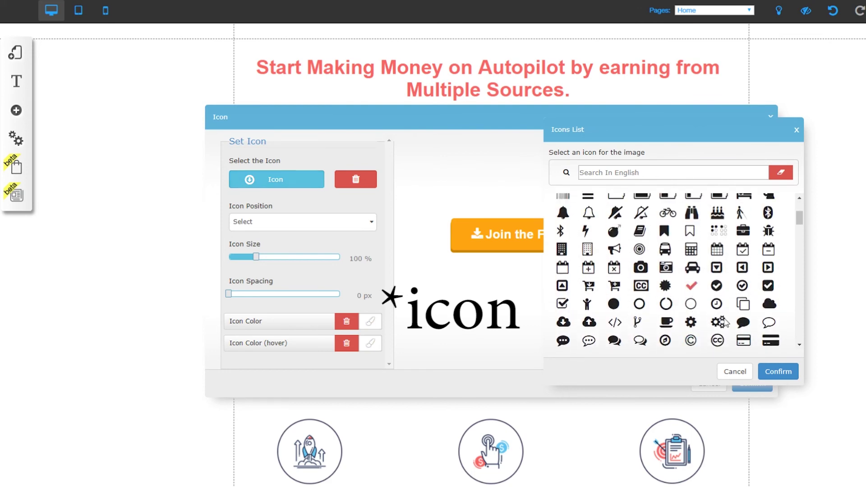
click(778, 372)
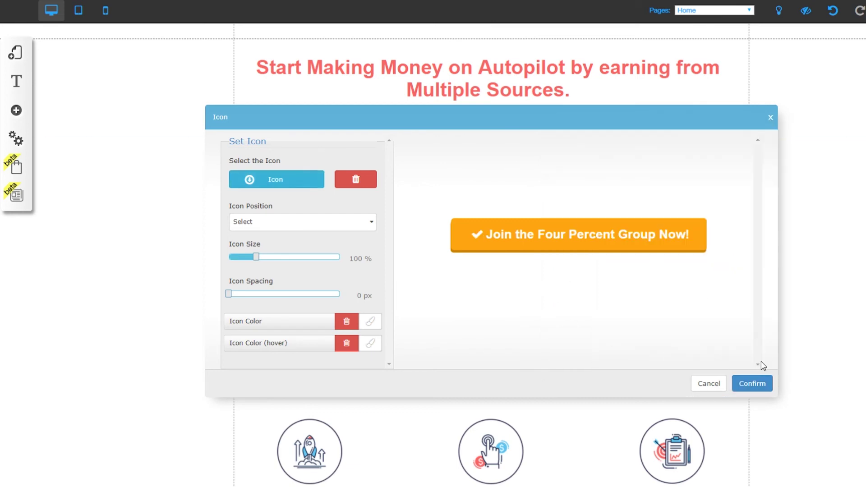
click(758, 382)
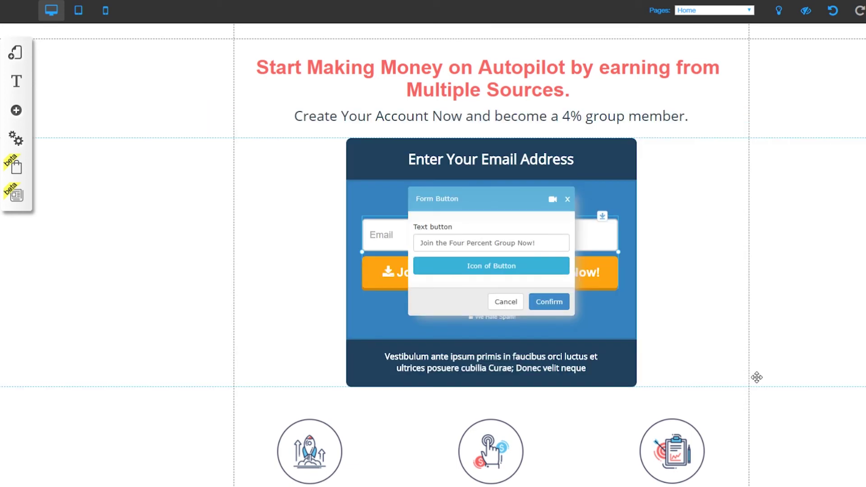
click(551, 303)
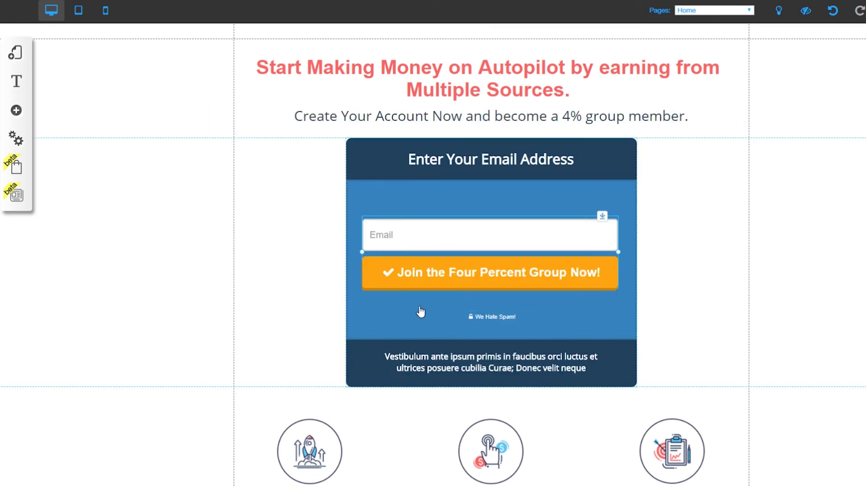
Step: Replace the Vestibulum placeholder footer text with 'You're all set to become a 4%er.'
scroll(502, 267, down, 1)
scroll(502, 267, down, 2)
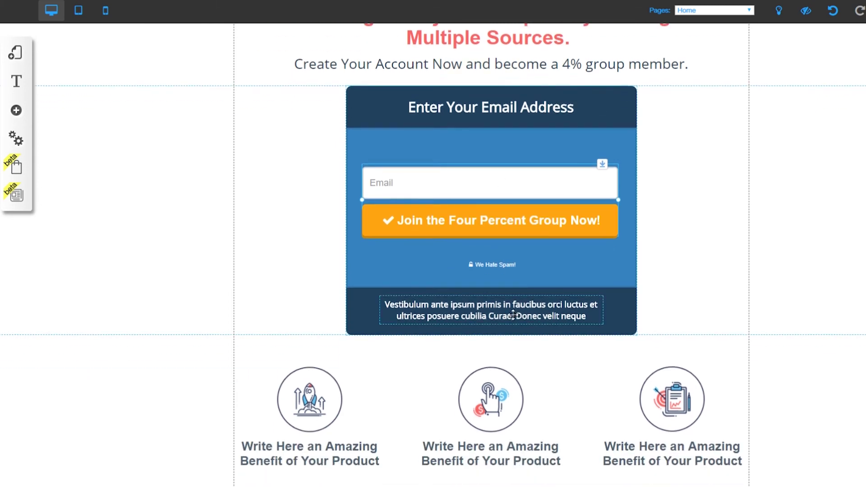
click(422, 323)
click(422, 324)
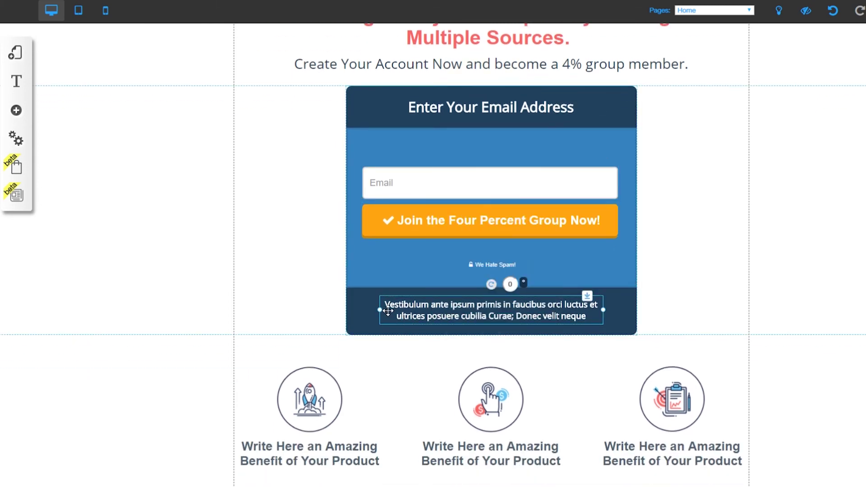
click(447, 205)
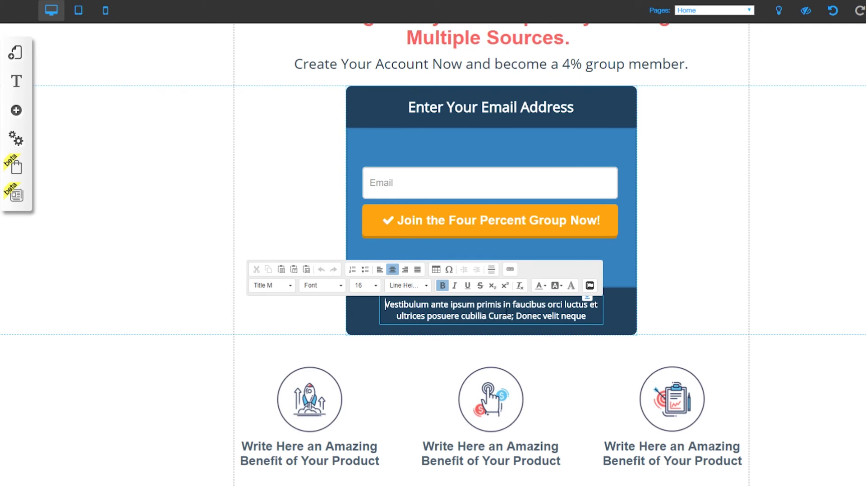
key(ctrl+a)
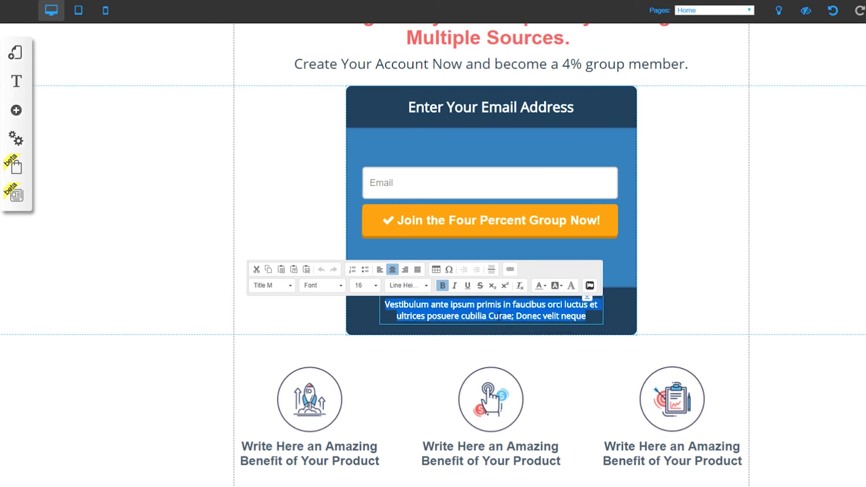
key(BackSpace)
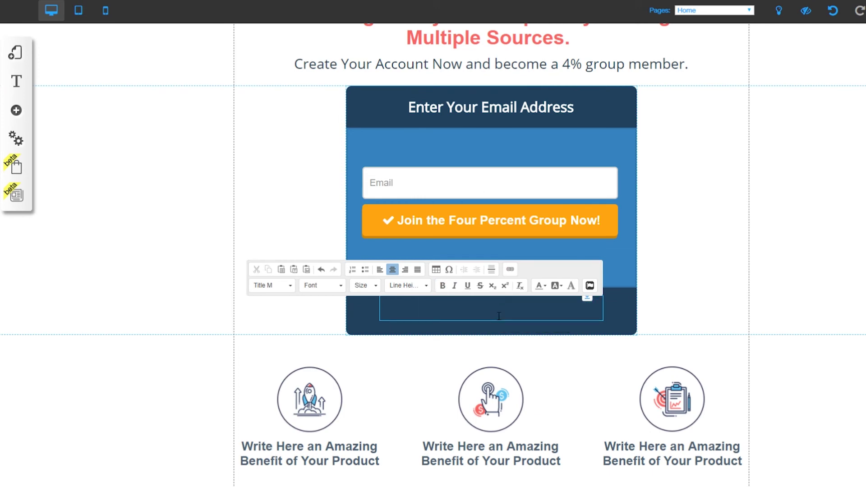
text(You're all )
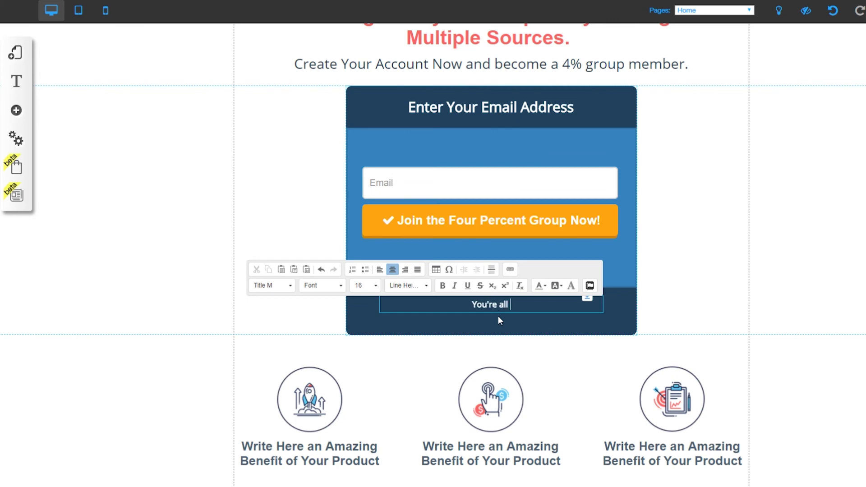
text(set to)
text( become)
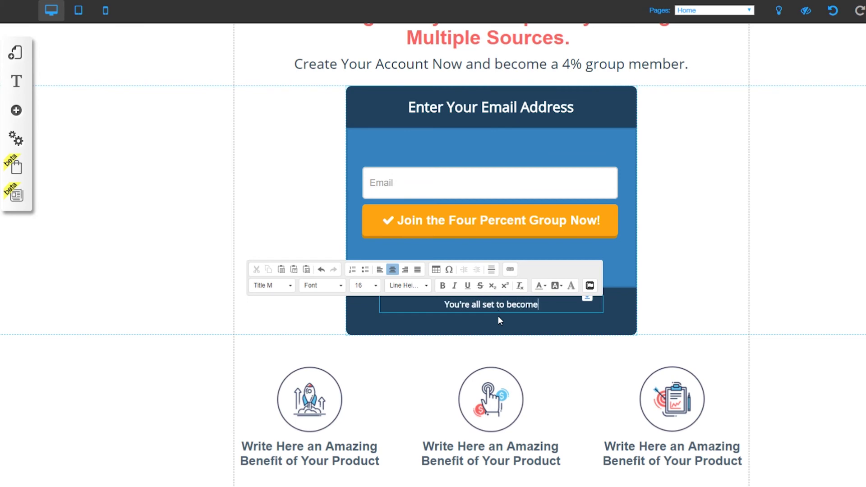
text( a 4%er)
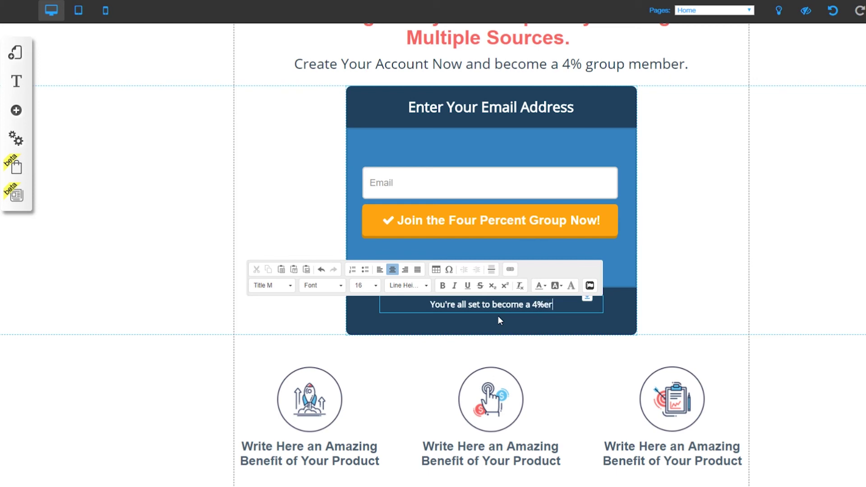
text(.)
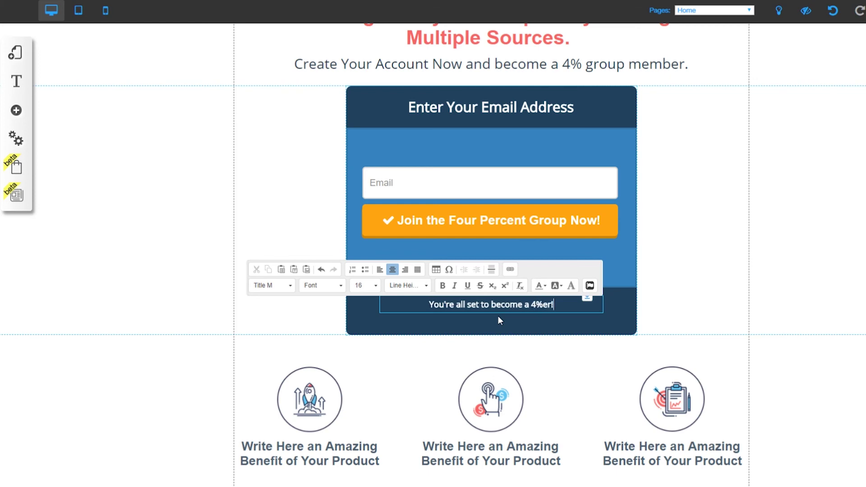
click(751, 380)
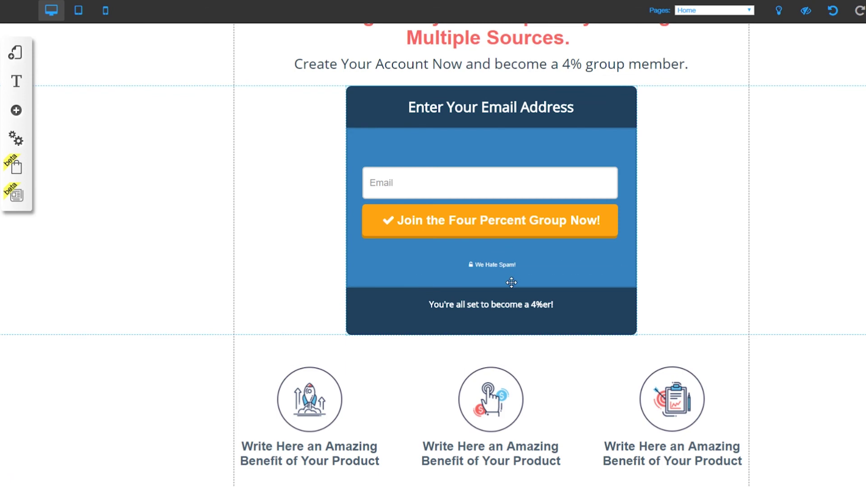
scroll(511, 283, down, 1)
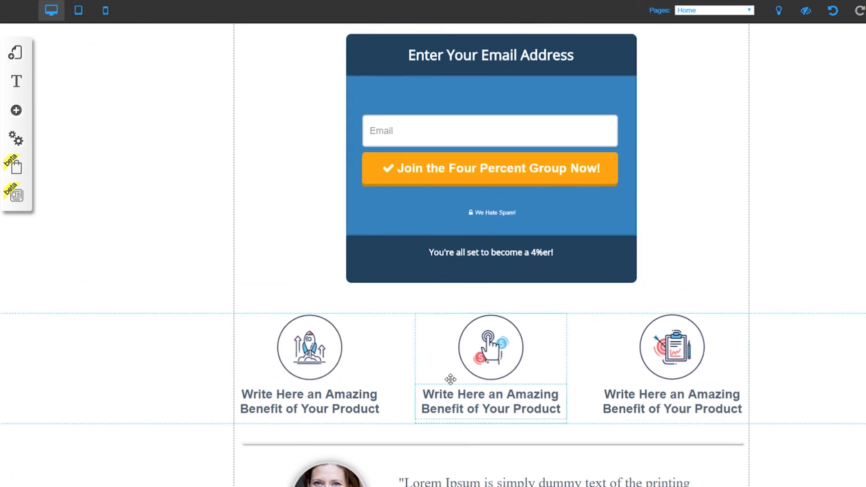
Step: Replace the first benefit column's rocket image with the modern building photo from Image Collection
scroll(386, 296, down, 2)
scroll(503, 260, down, 3)
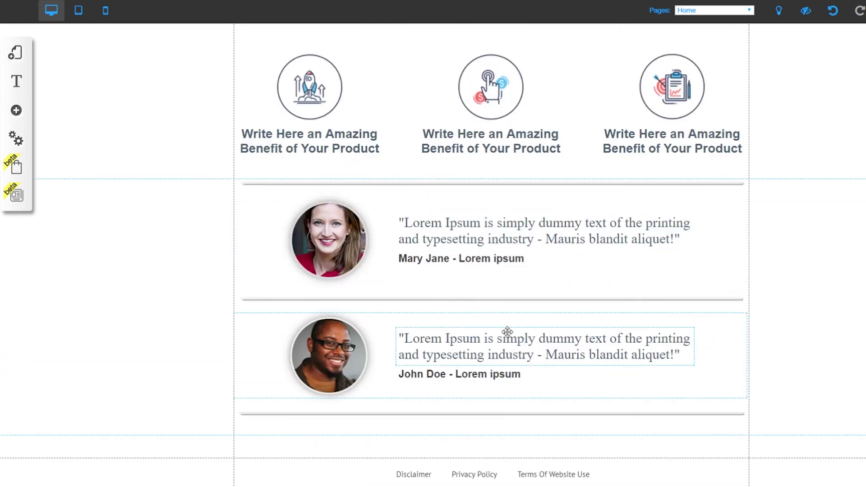
scroll(442, 311, up, 2)
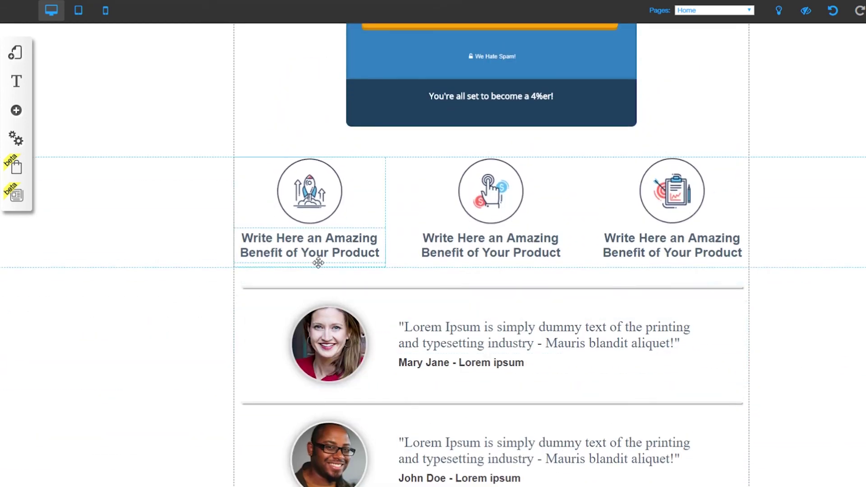
scroll(318, 263, up, 2)
click(313, 342)
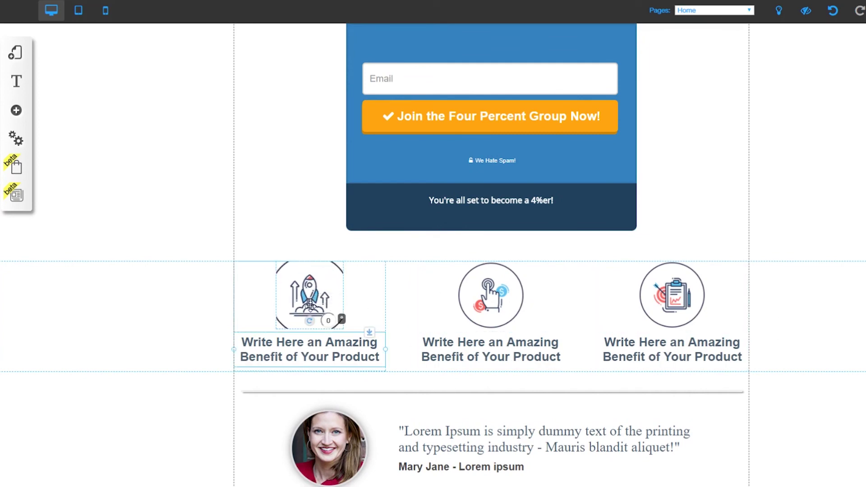
click(308, 282)
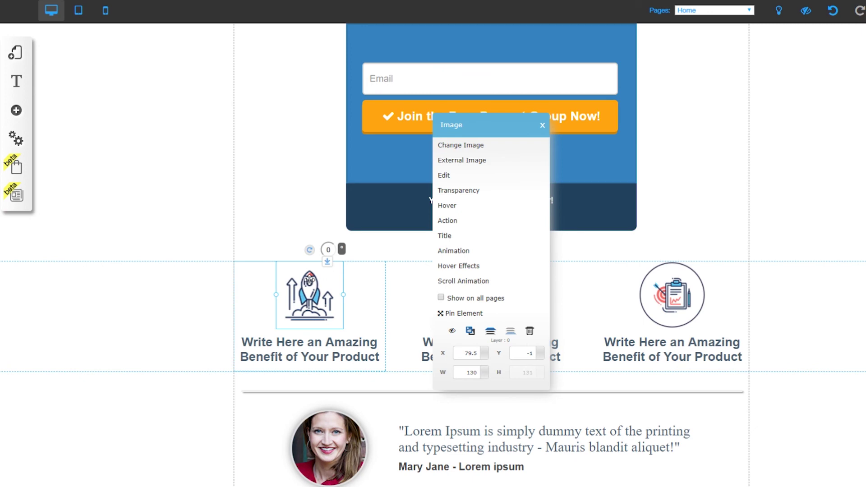
click(467, 145)
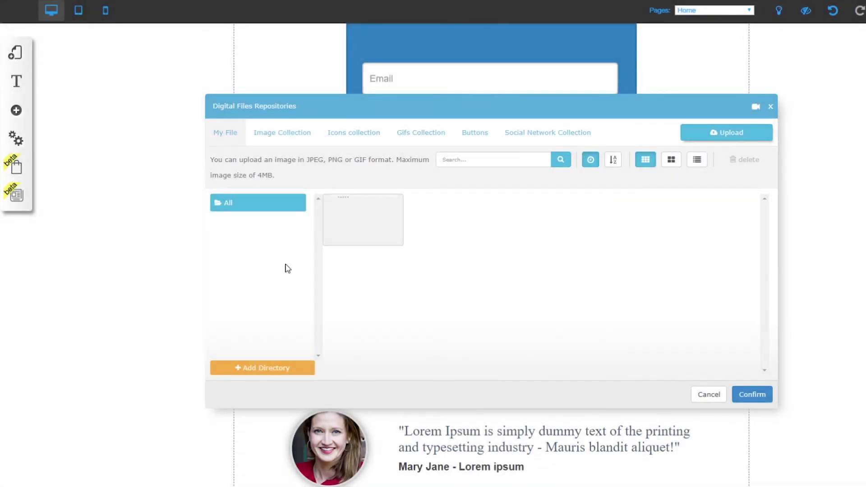
click(263, 136)
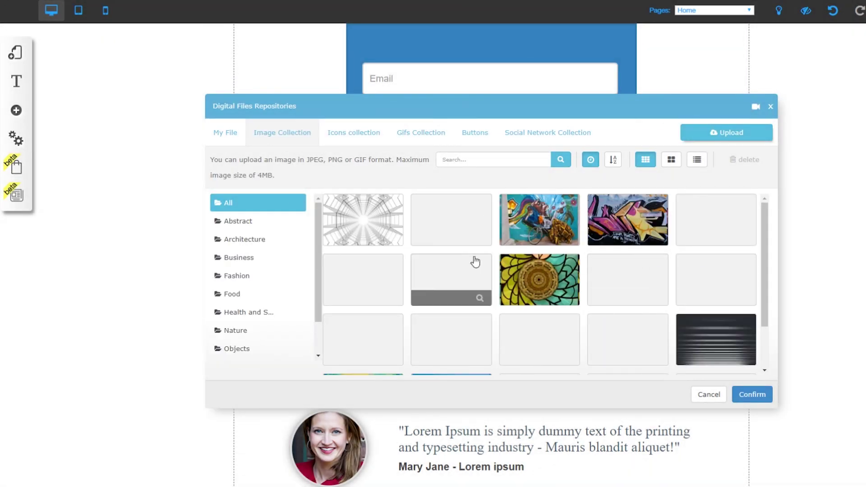
scroll(626, 275, down, 1)
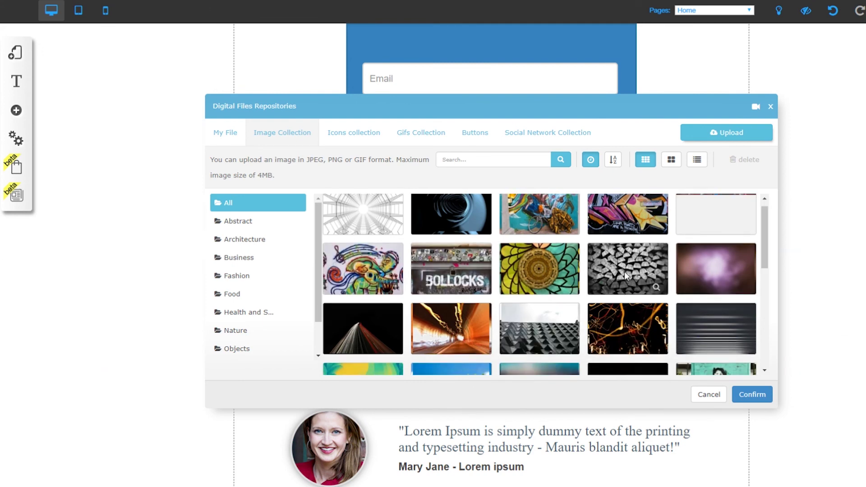
scroll(625, 274, down, 2)
scroll(625, 276, down, 1)
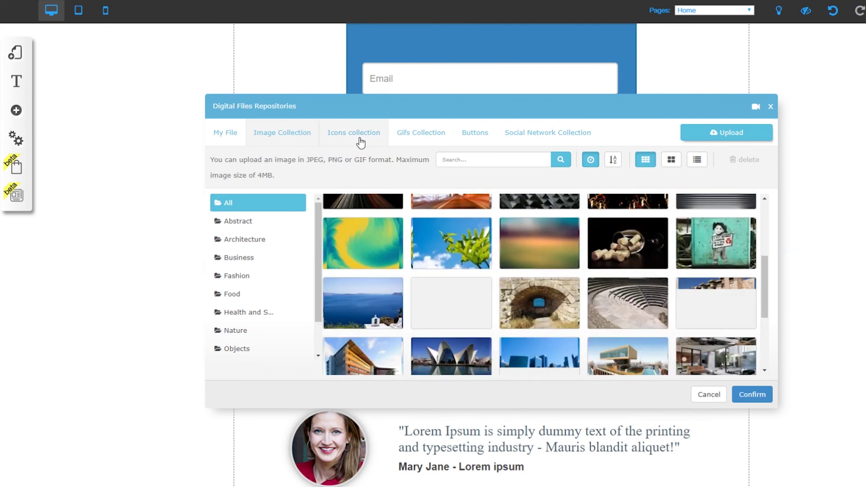
scroll(451, 288, down, 1)
click(363, 311)
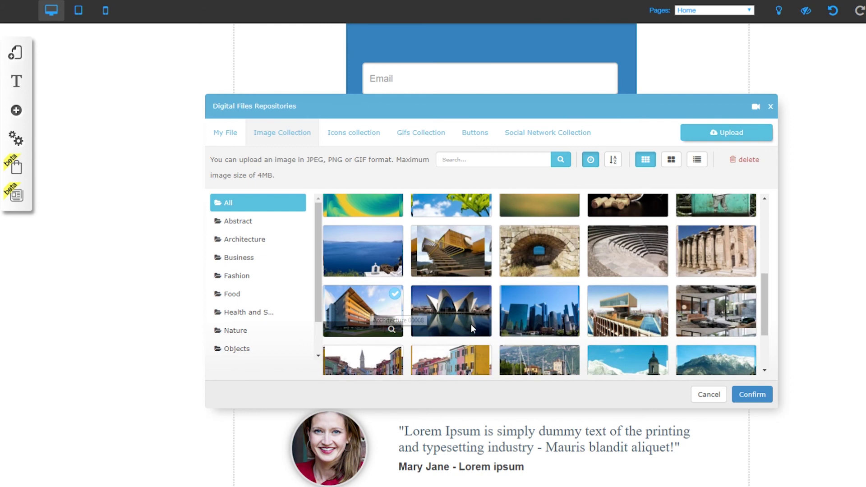
click(752, 394)
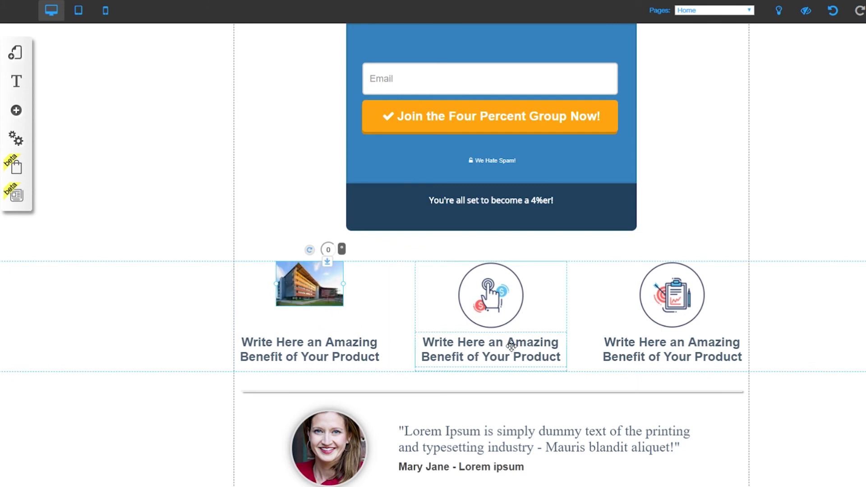
scroll(483, 343, up, 1)
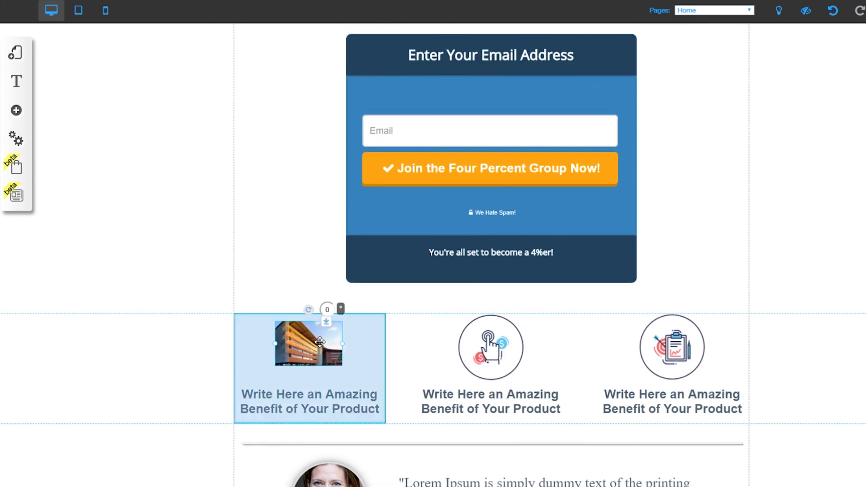
drag(322, 345, 325, 340)
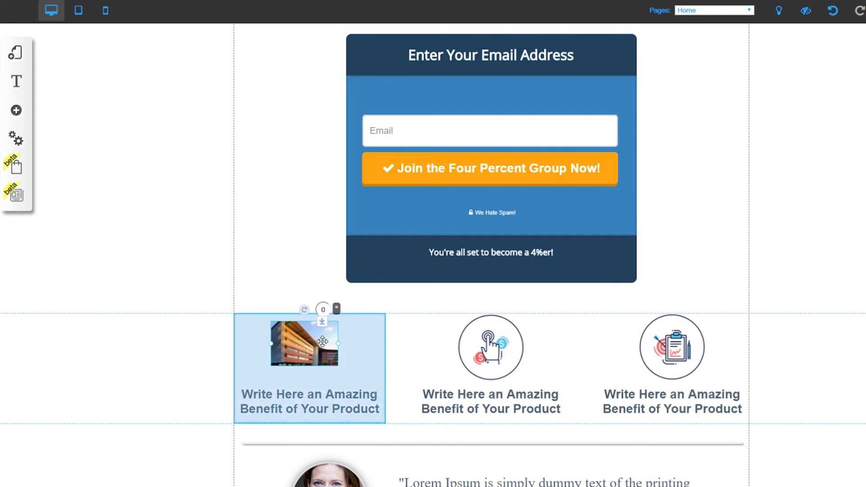
drag(324, 340, 322, 339)
scroll(384, 335, up, 2)
scroll(384, 334, up, 1)
scroll(383, 334, down, 3)
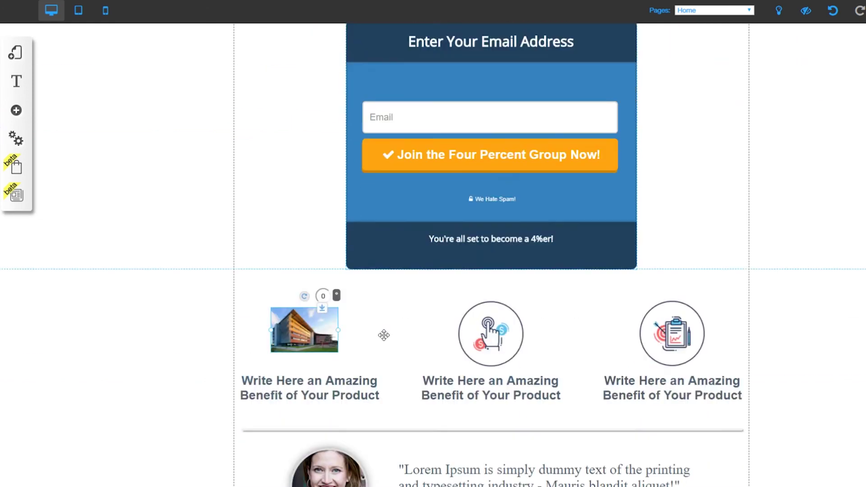
scroll(383, 331, up, 3)
scroll(509, 193, down, 3)
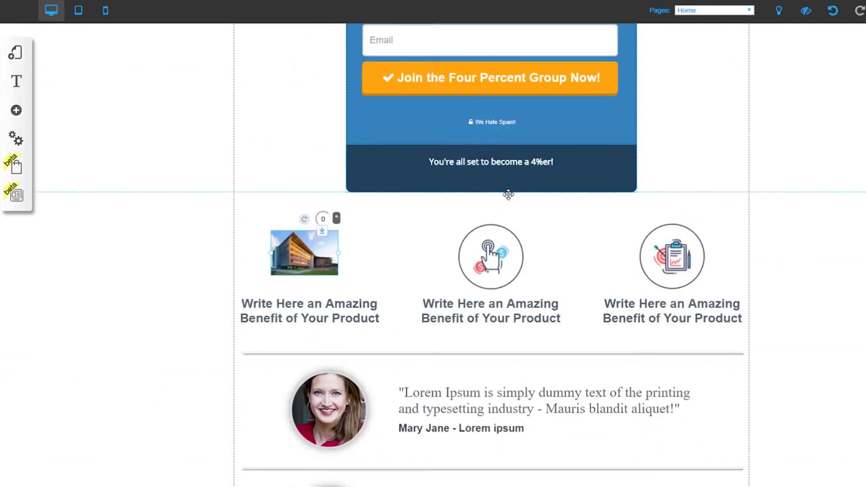
scroll(508, 194, down, 2)
scroll(458, 227, up, 1)
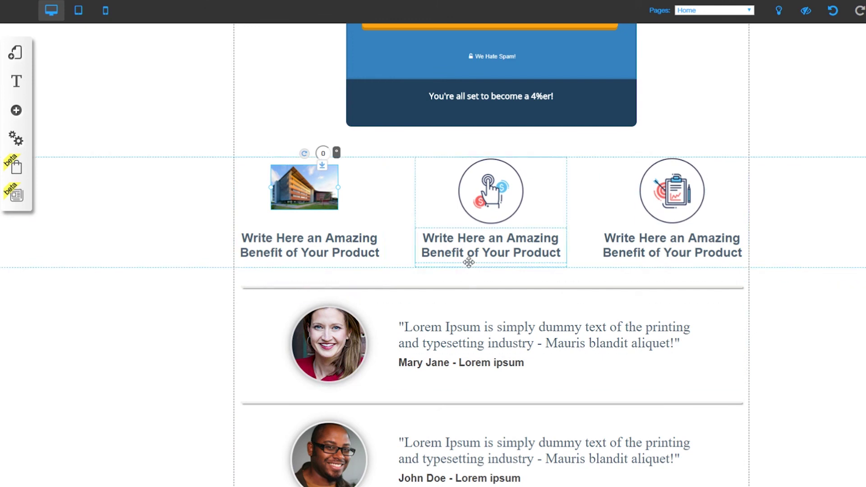
scroll(469, 264, down, 3)
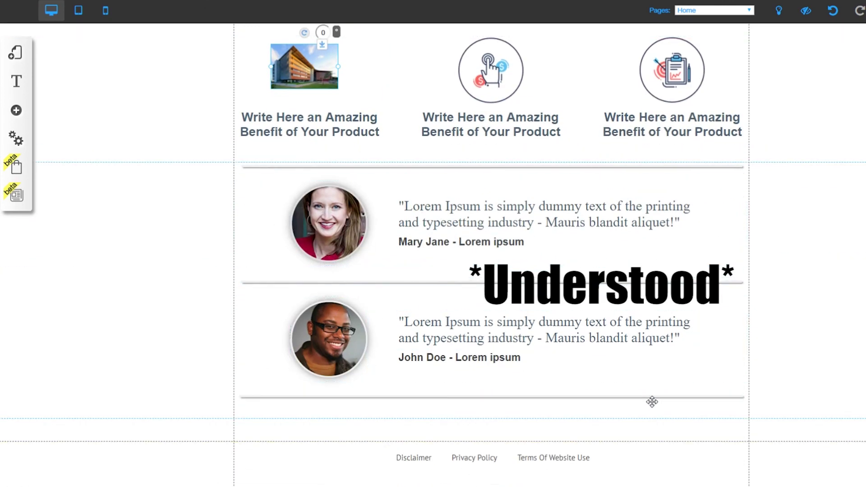
scroll(694, 282, up, 3)
scroll(694, 283, up, 6)
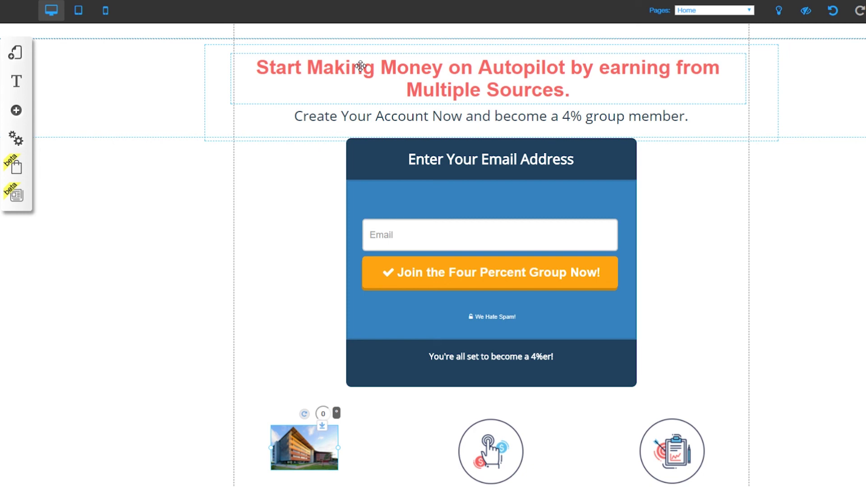
scroll(452, 175, down, 3)
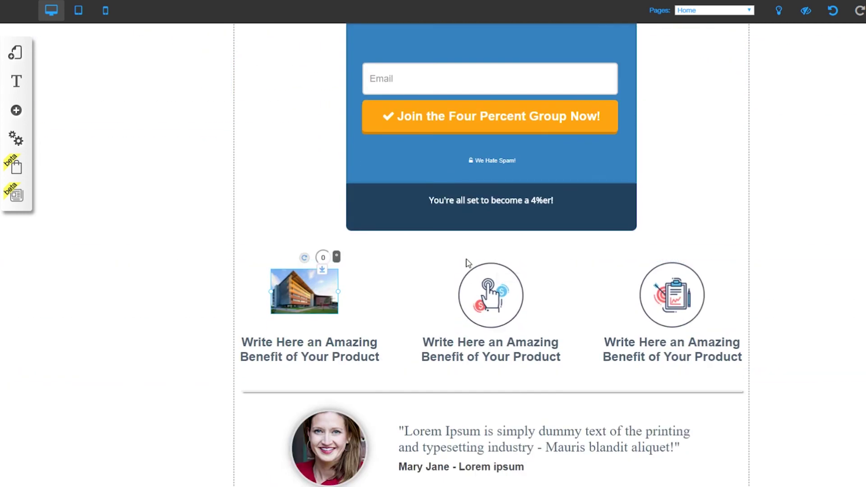
scroll(466, 259, up, 3)
scroll(468, 259, down, 3)
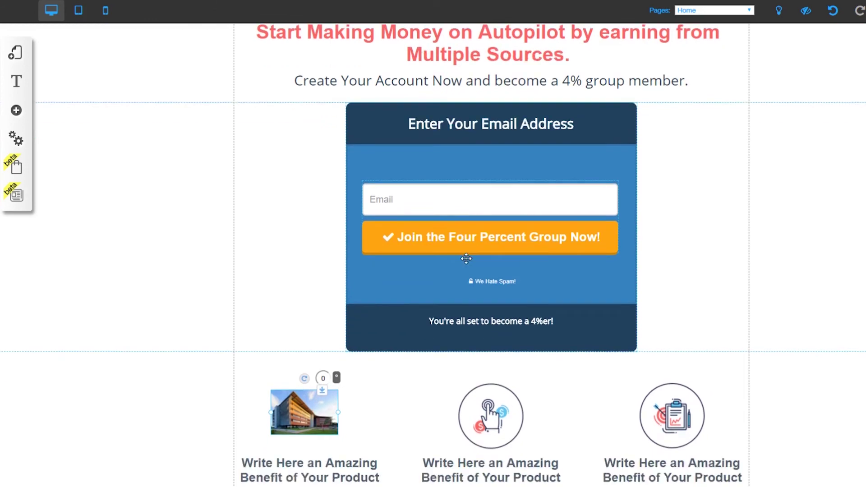
scroll(523, 231, down, 4)
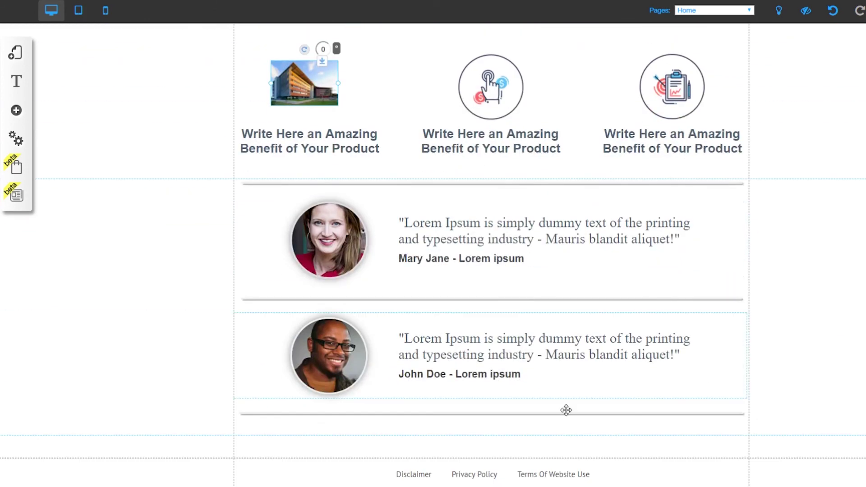
scroll(517, 341, up, 5)
scroll(517, 340, up, 2)
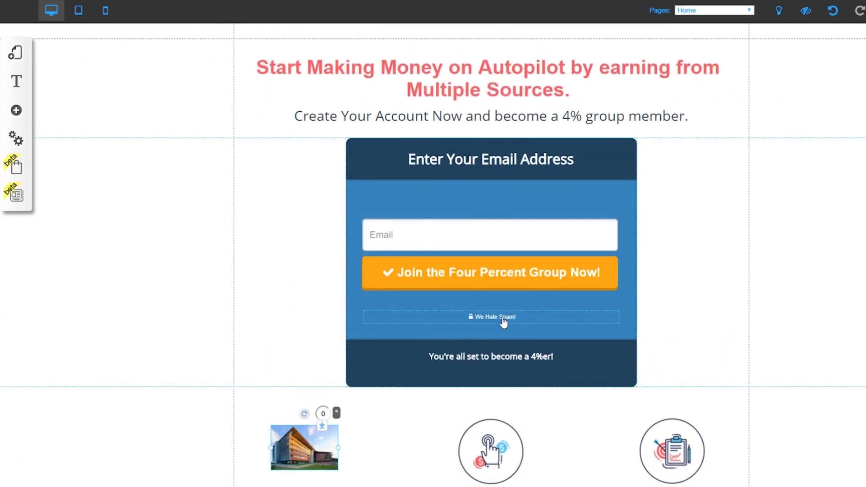